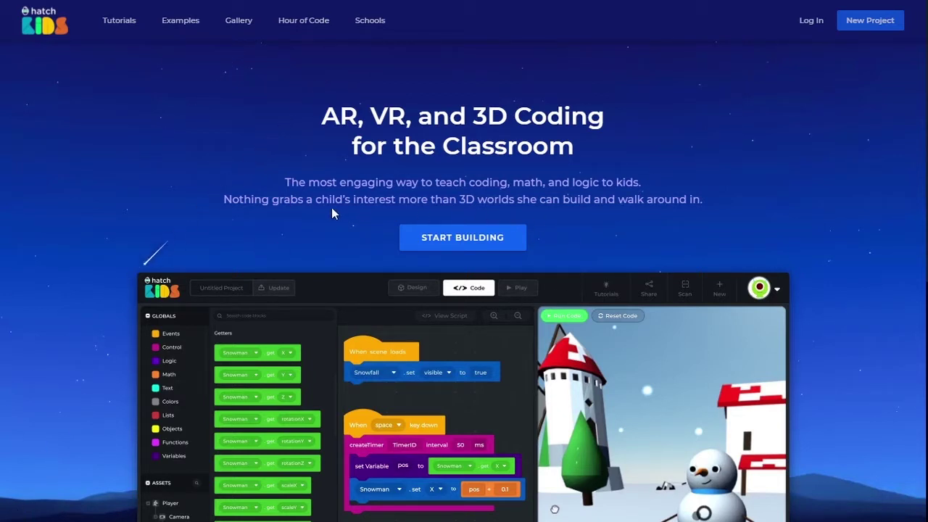
Start a new project from the Castle template and show its scene in the design view.
left_click(451, 238)
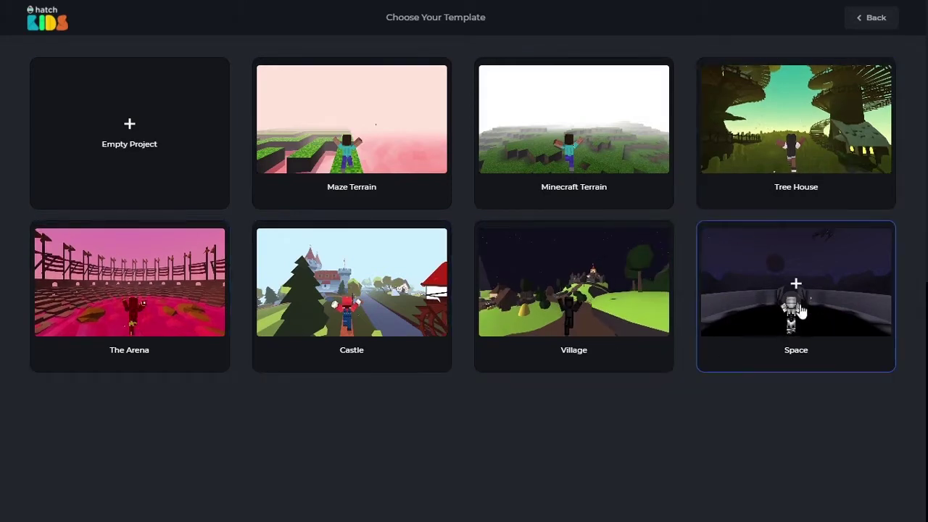
left_click(354, 289)
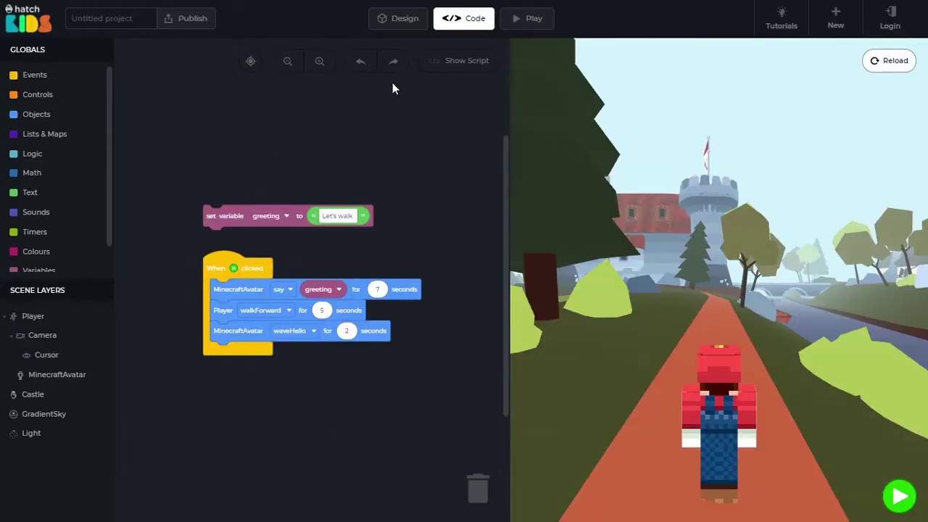
left_click(404, 20)
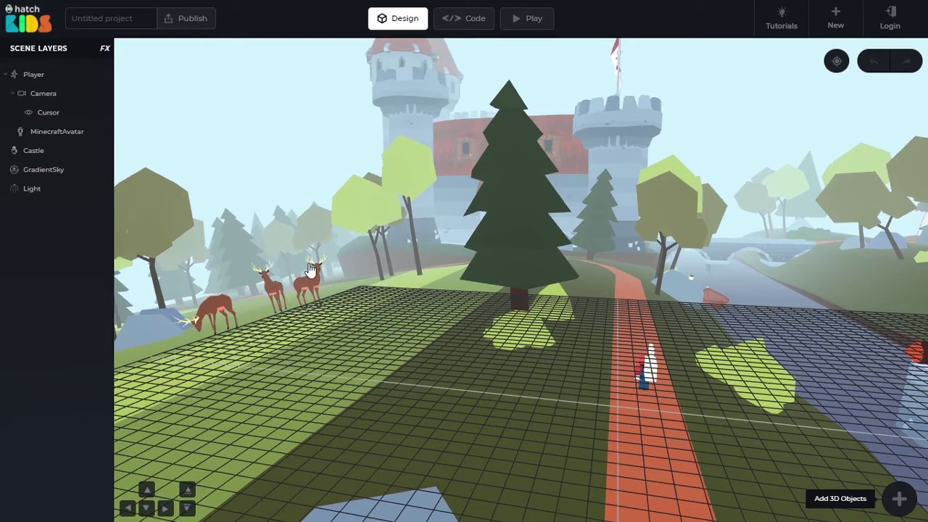
Examine the castle scene from several angles, covering the deer meadow, the avatar's path, the river and the water mill.
left_click_drag(362, 228, 355, 270)
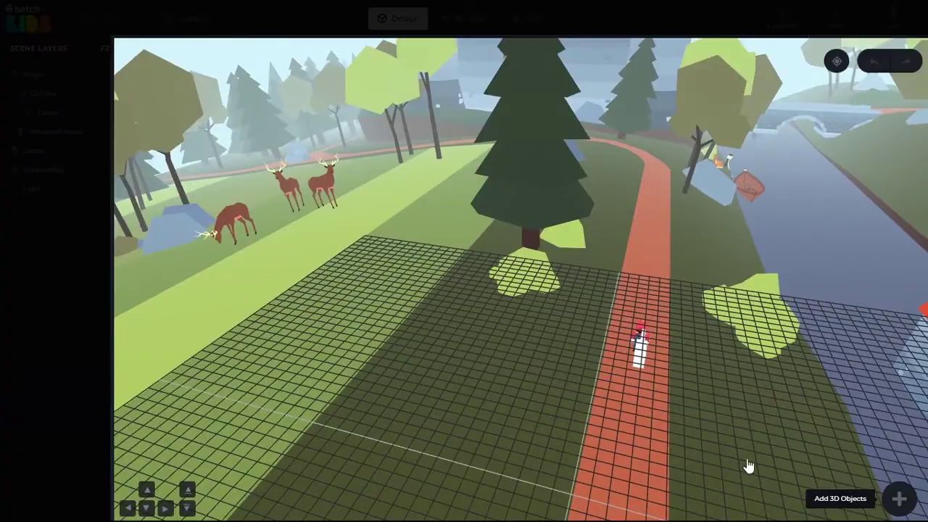
left_click_drag(267, 165, 367, 191)
left_click_drag(591, 159, 593, 136)
left_click_drag(498, 182, 682, 195)
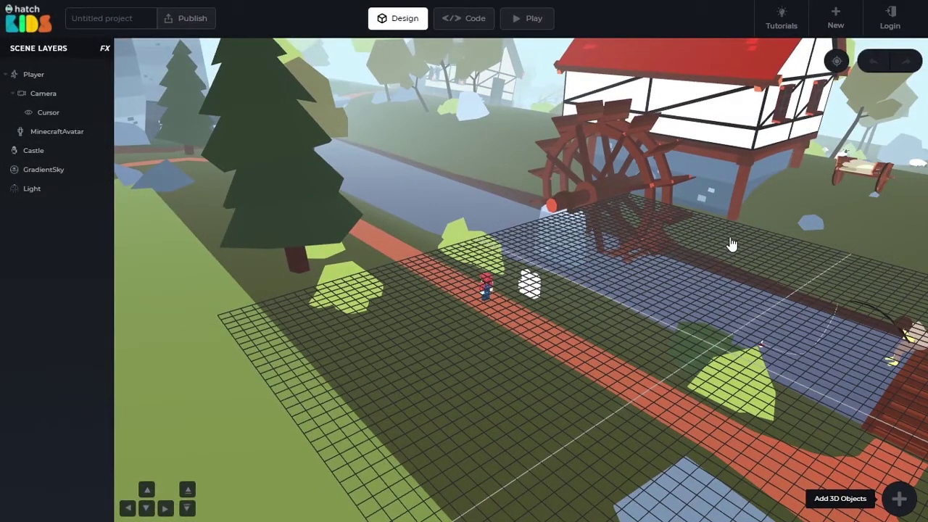
left_click_drag(725, 248, 747, 229)
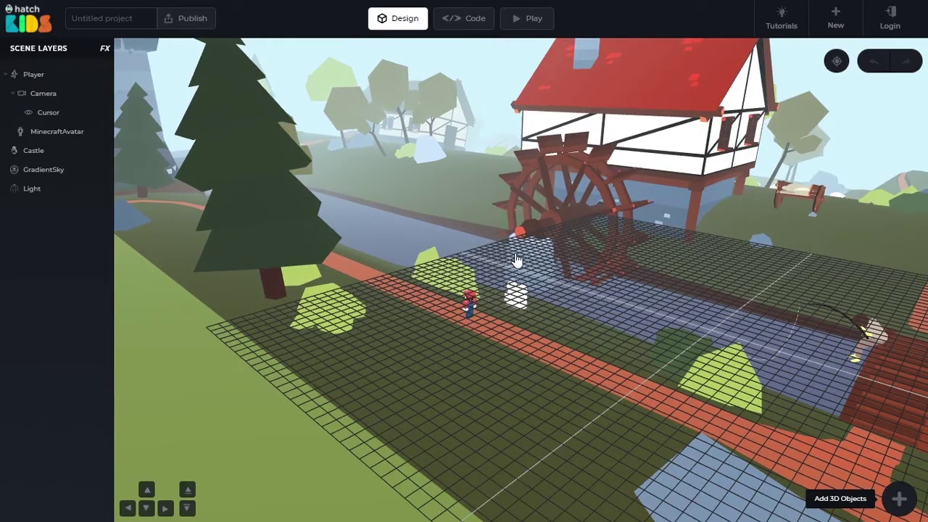
left_click_drag(400, 348, 452, 354)
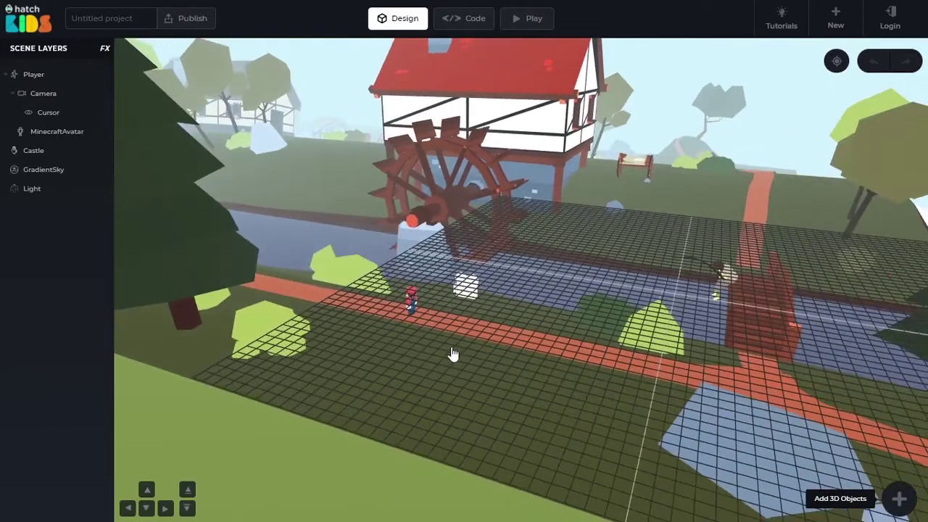
left_click_drag(549, 300, 497, 341)
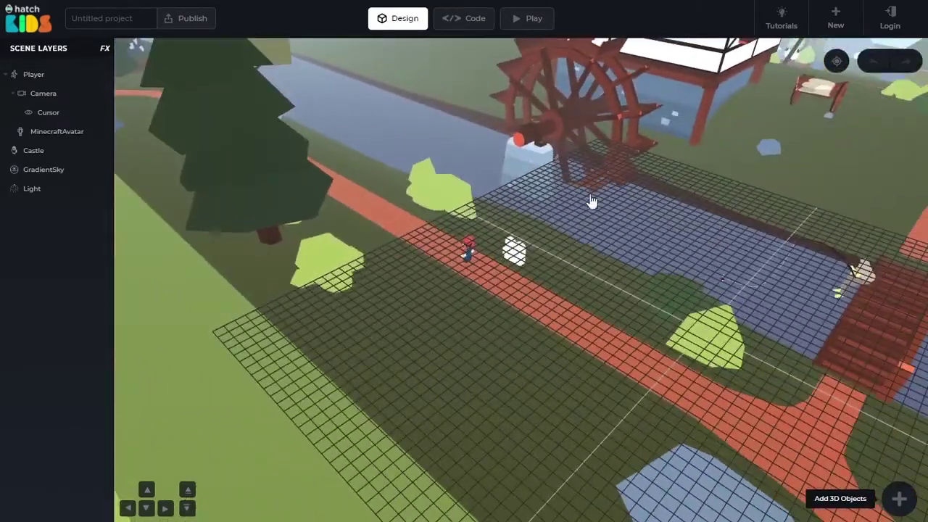
left_click_drag(591, 202, 444, 154)
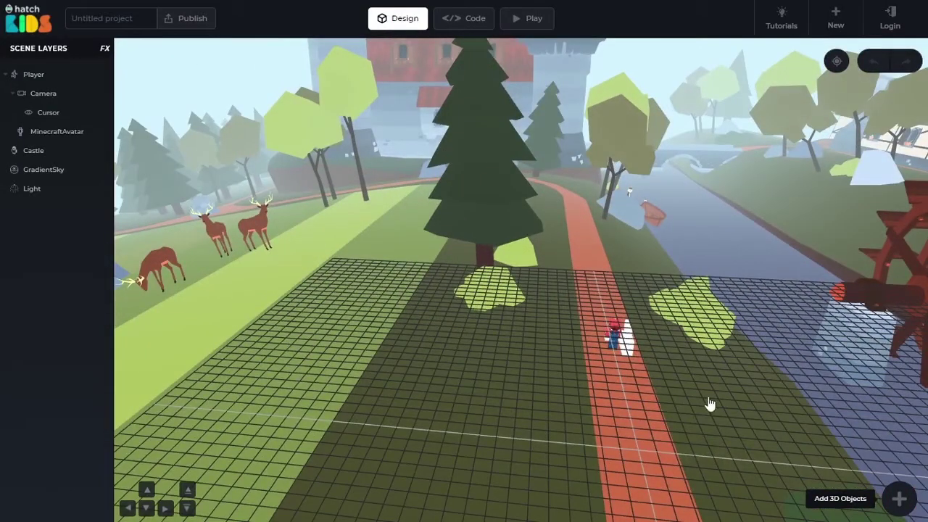
left_click_drag(293, 377, 460, 356)
left_click_drag(546, 242, 469, 234)
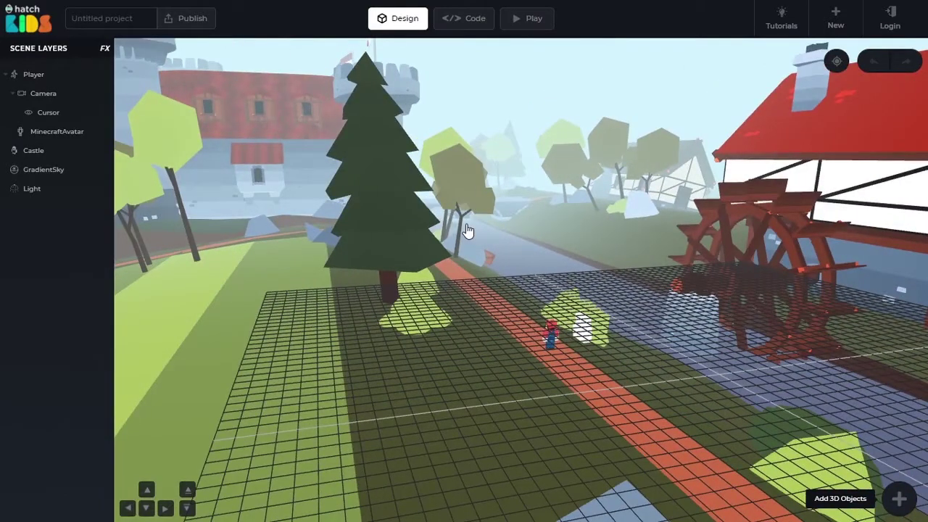
left_click_drag(472, 249, 499, 266)
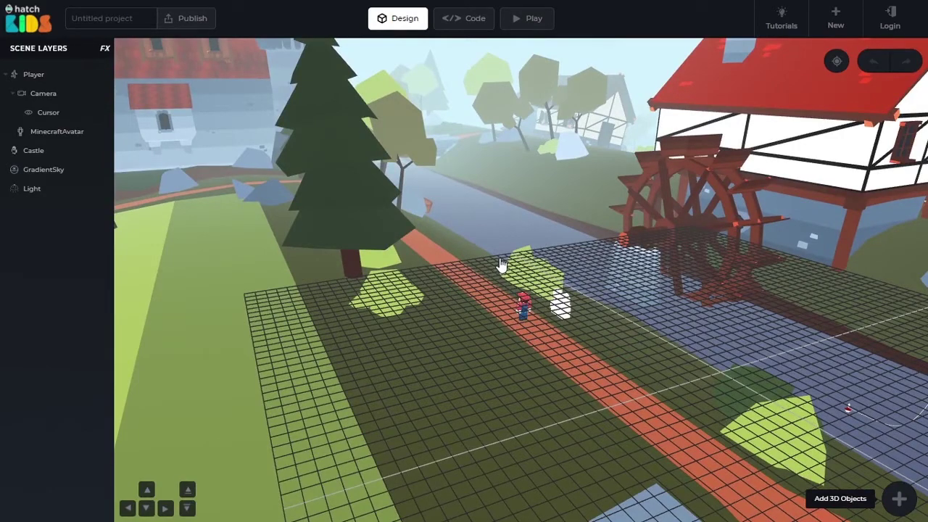
left_click_drag(500, 266, 557, 241)
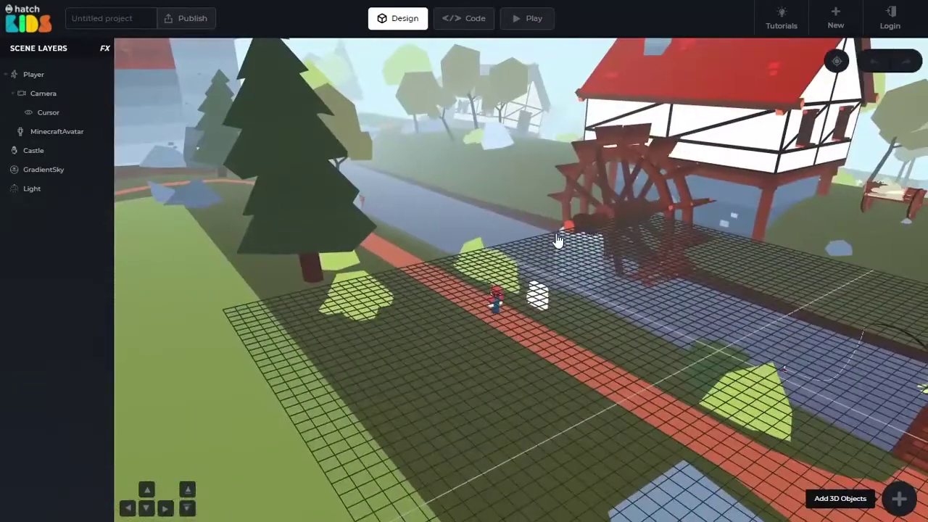
Inspect the water mill area nearer and farther away, and select the Castle model to show its properties.
scroll(555, 241, "up", 3)
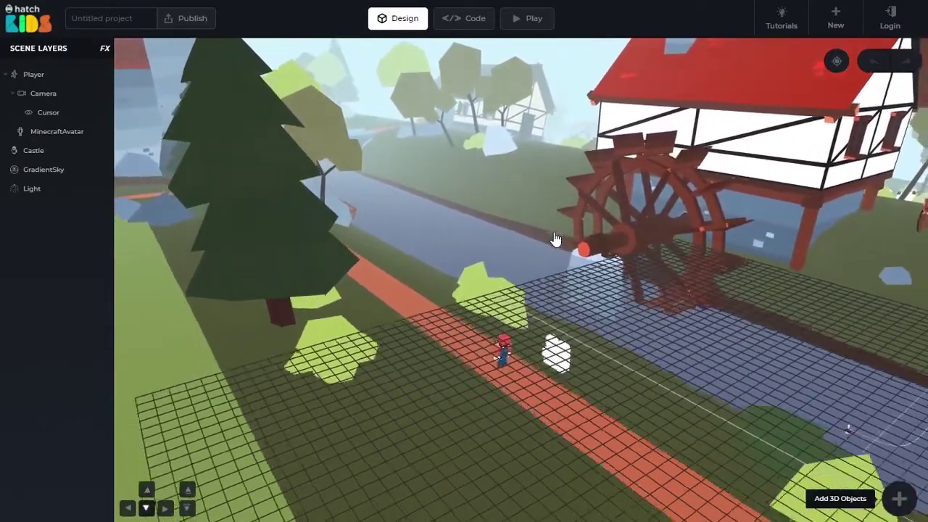
scroll(556, 242, "down", 3)
scroll(549, 239, "down", 3)
scroll(549, 240, "up", 3)
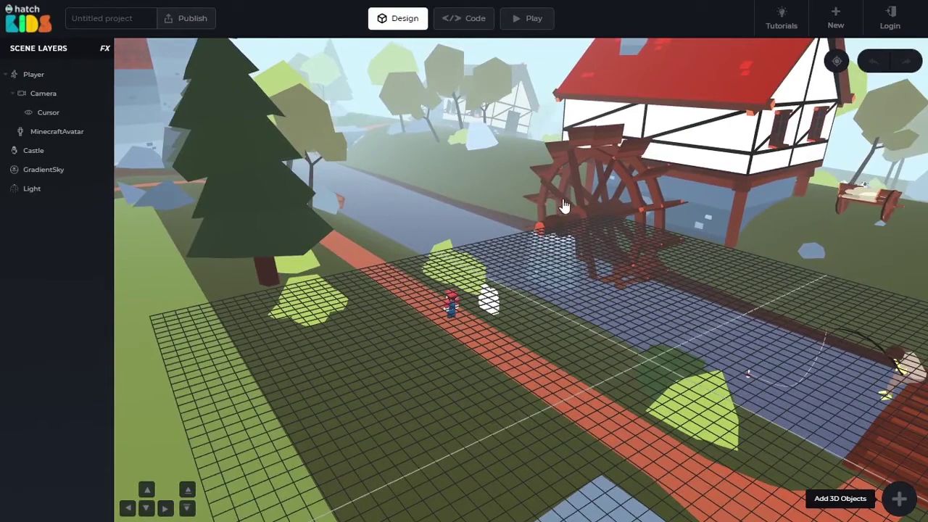
mouse_move(564, 206)
left_mouse_down()
mouse_move(563, 236)
mouse_move(567, 220)
left_mouse_up()
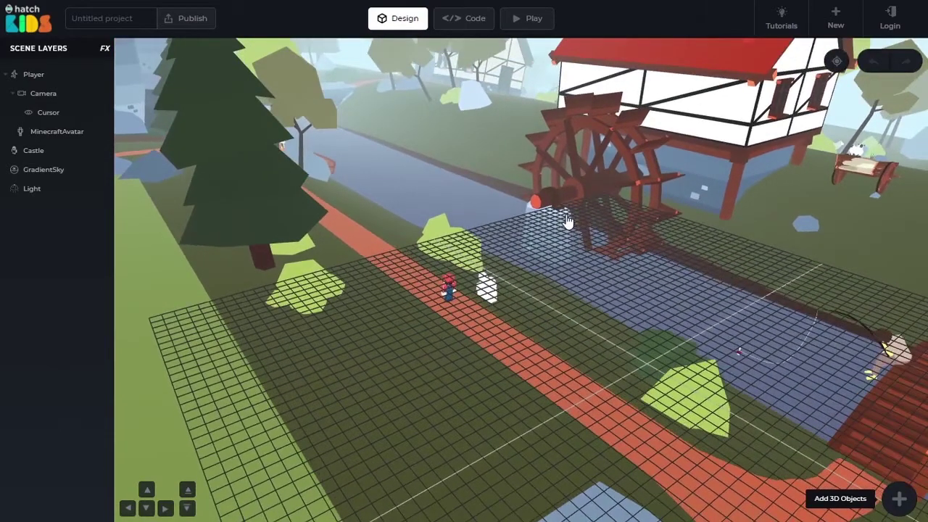
left_click(568, 221)
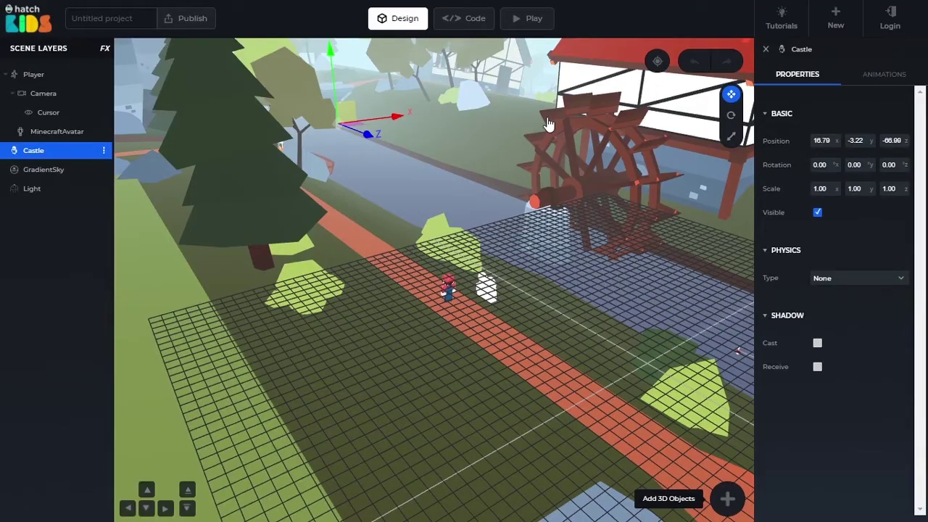
Survey the scene around the selected Castle model, from the trees and deer across the path to the water mill.
left_click_drag(549, 124, 505, 105)
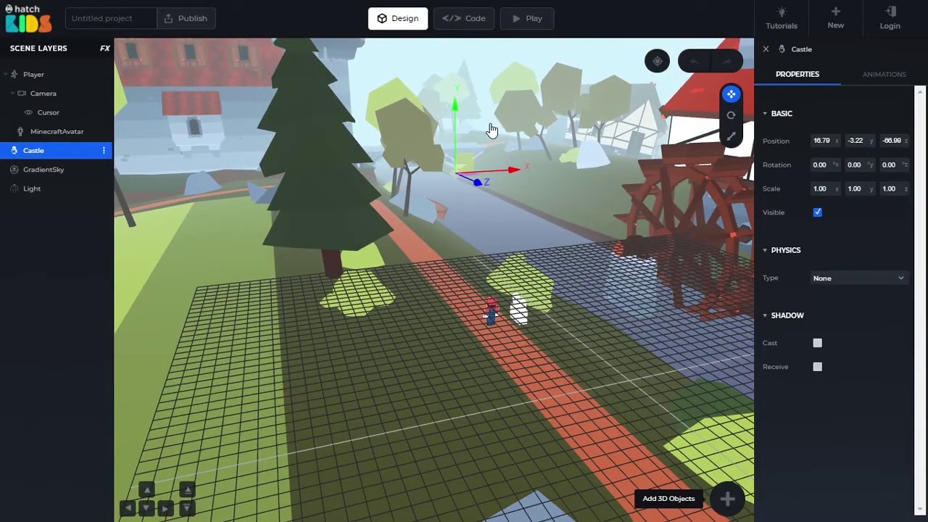
key("Up")
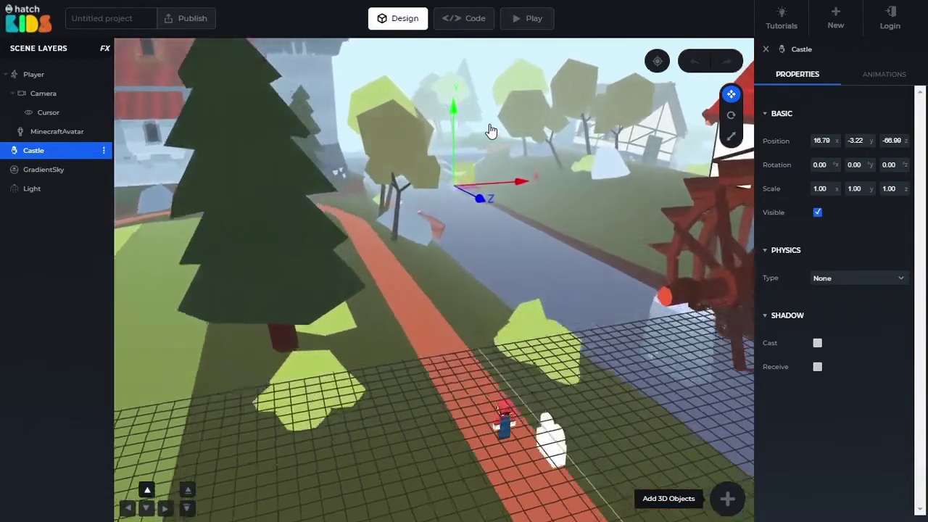
key("Down")
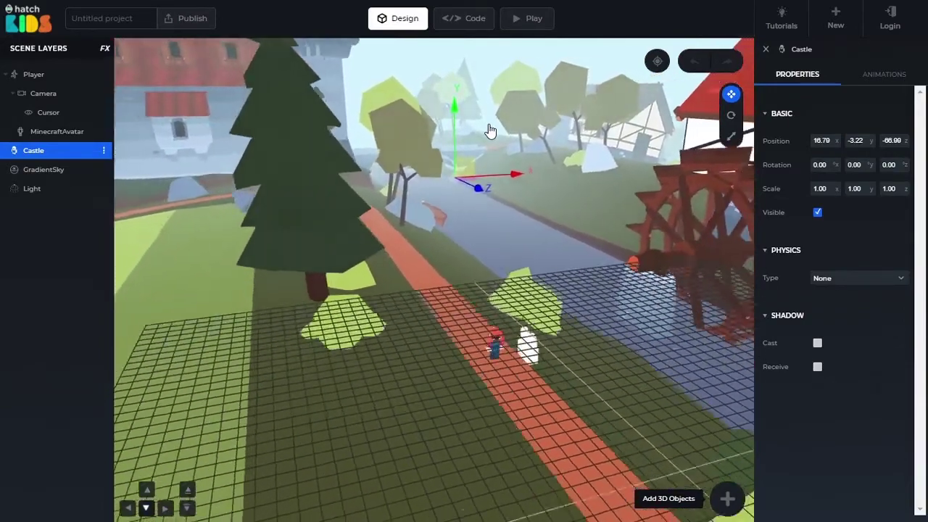
key("Left")
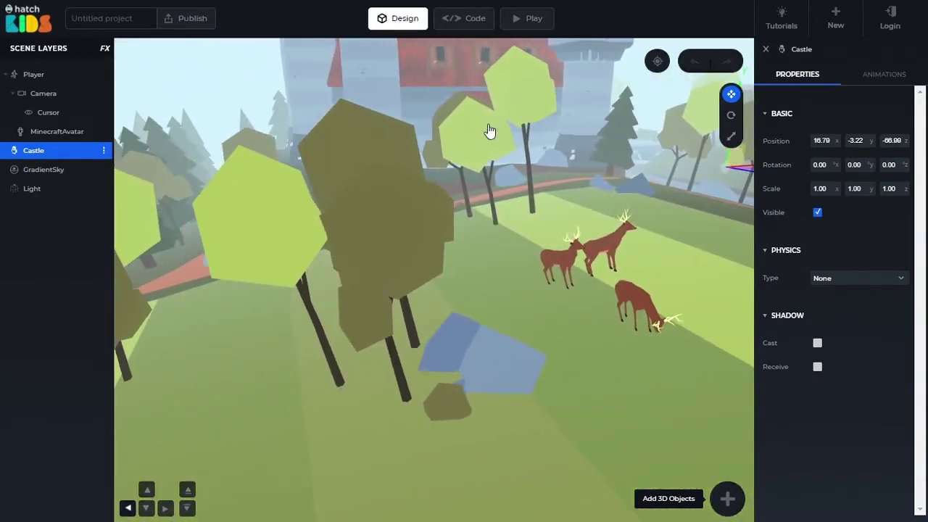
key("Right")
key("Right")
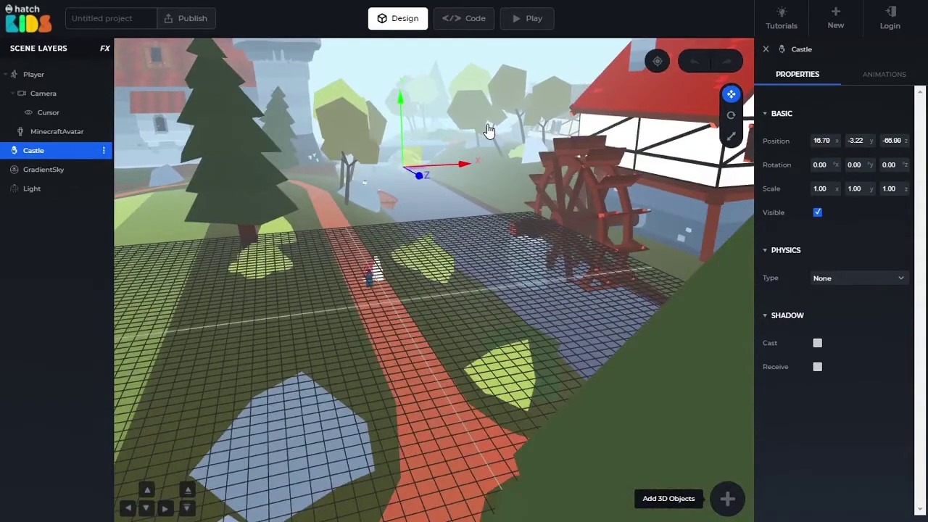
key("Up")
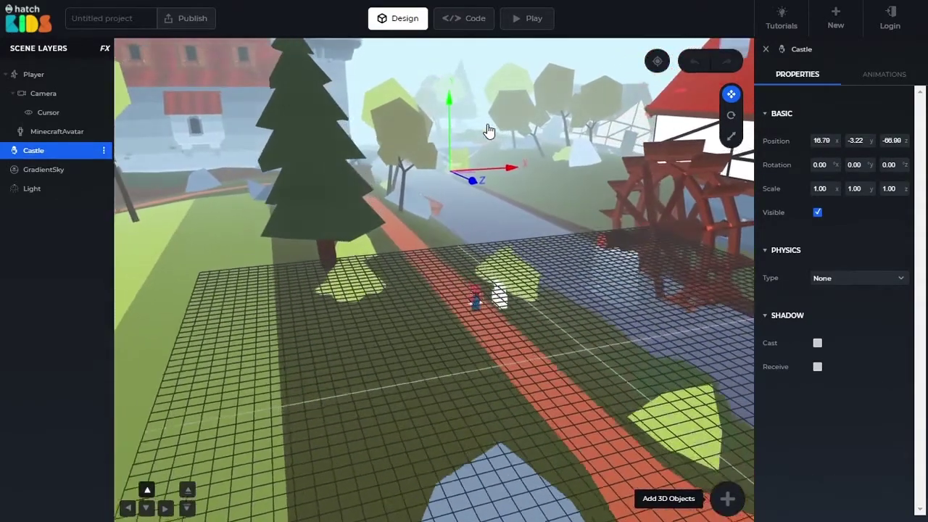
key("Right")
key("Left")
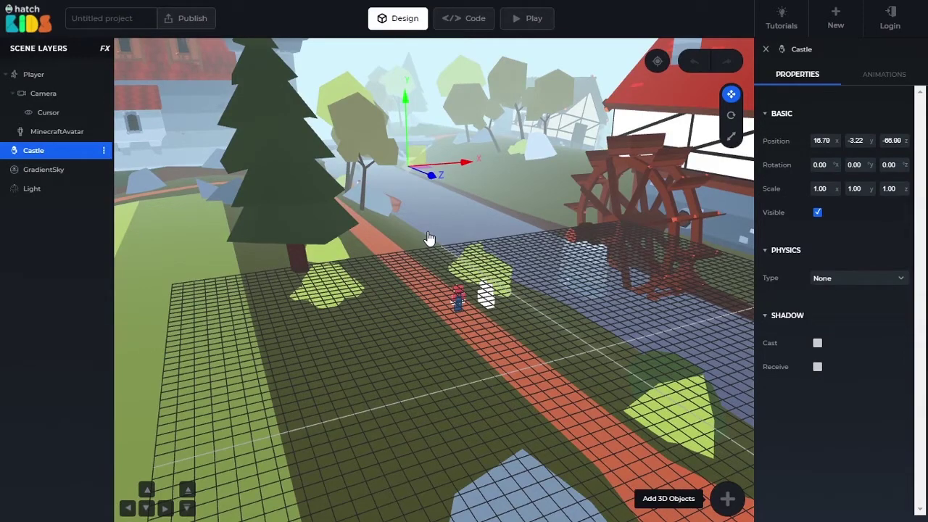
key("Down")
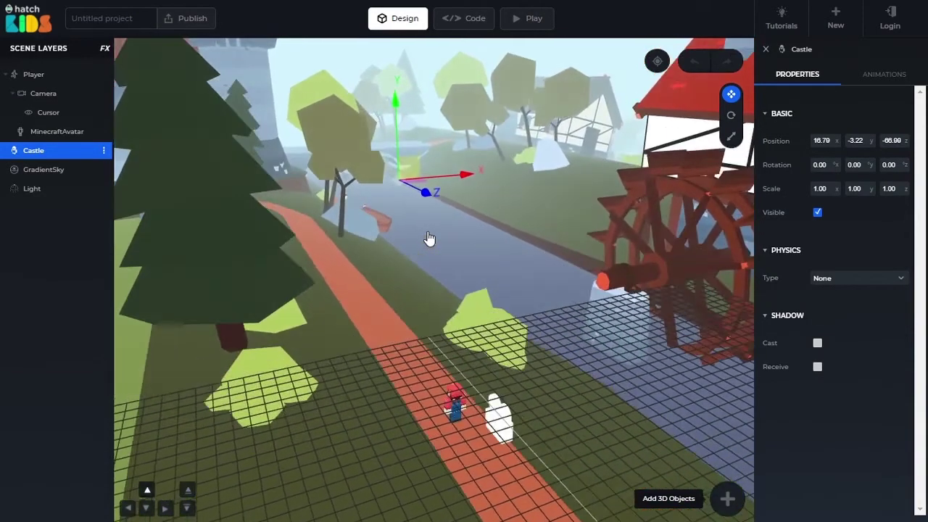
key("Left")
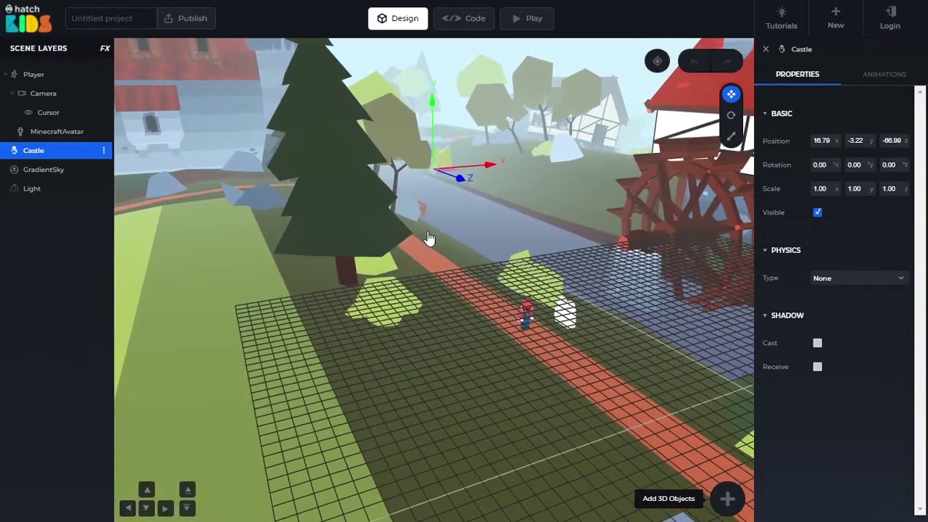
key("Right")
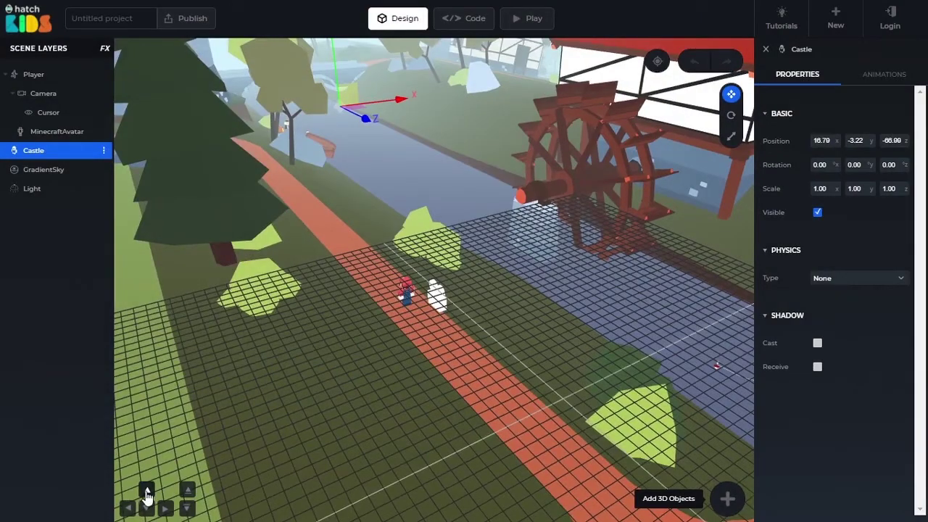
Look over the path, river and water mill from nearer, sideways, higher and lower viewpoints.
left_click(147, 491)
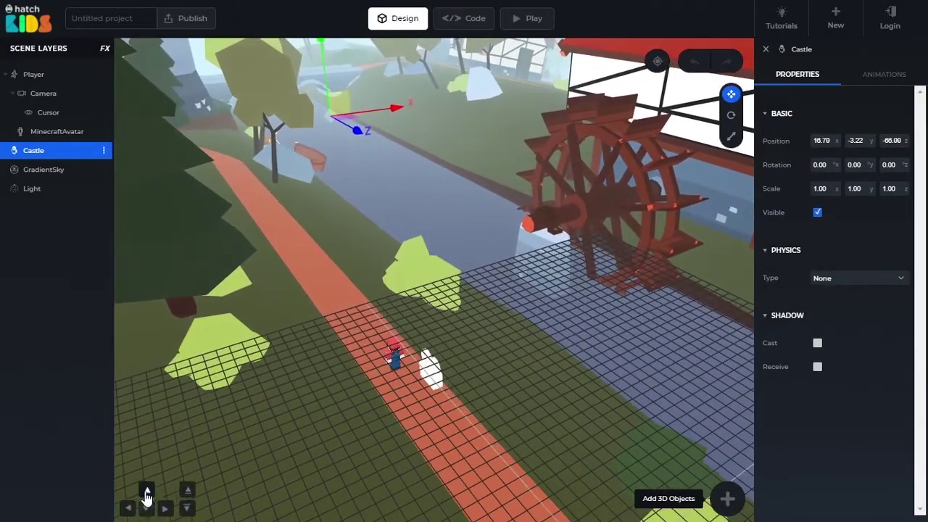
left_click(147, 491)
left_click(128, 510)
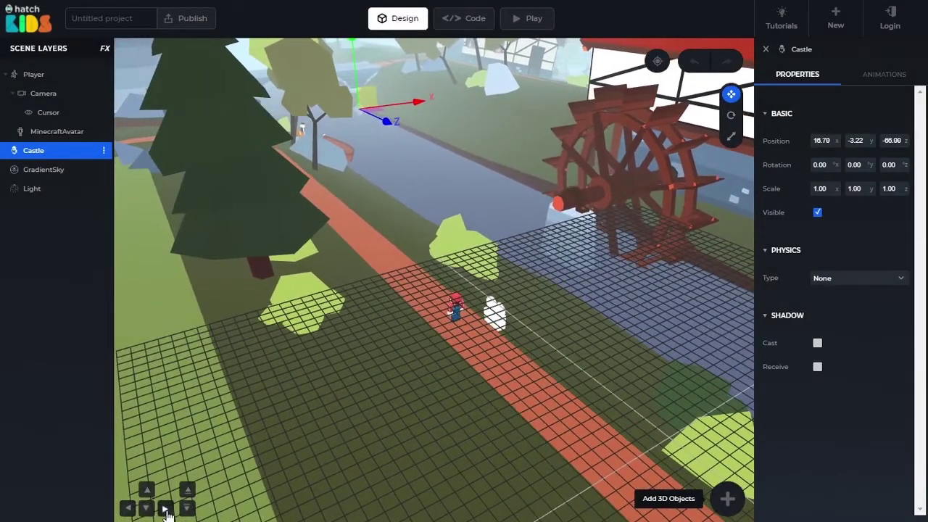
left_click(165, 508)
left_click(165, 508)
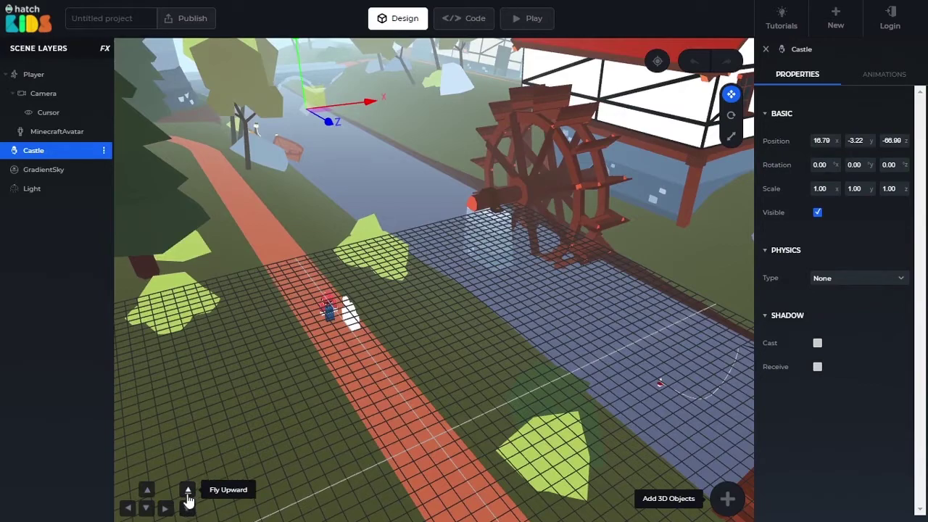
left_click(188, 494)
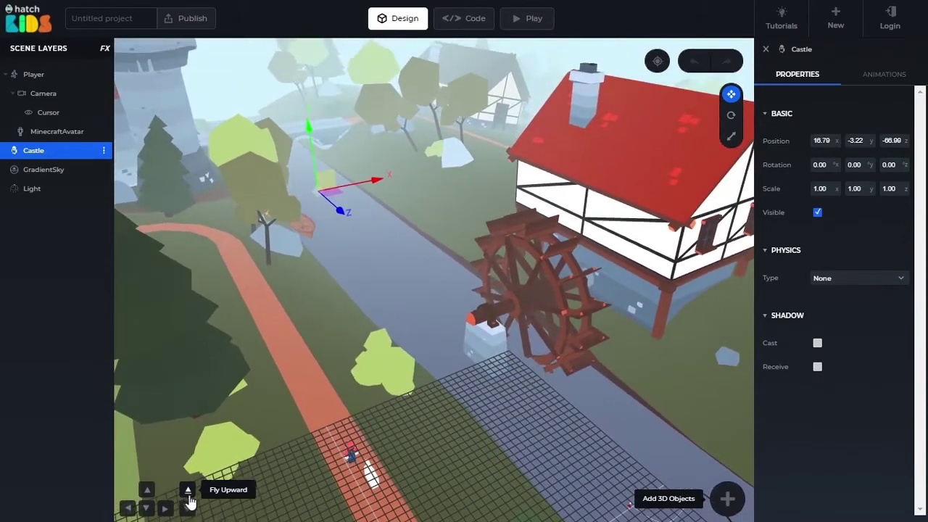
left_click(187, 509)
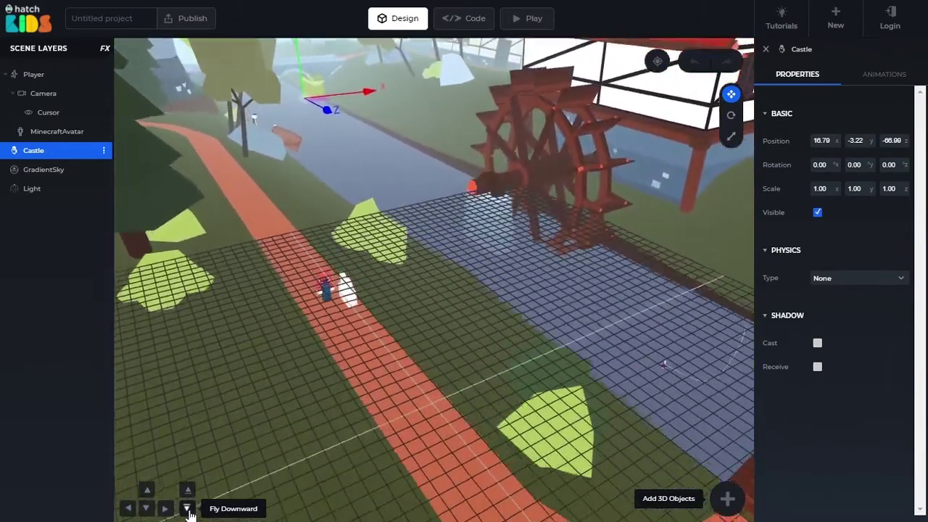
Examine the avatar from the front along with the bridge and the fishing figure, at varying heights and sideways positions.
left_click_drag(219, 442, 360, 440)
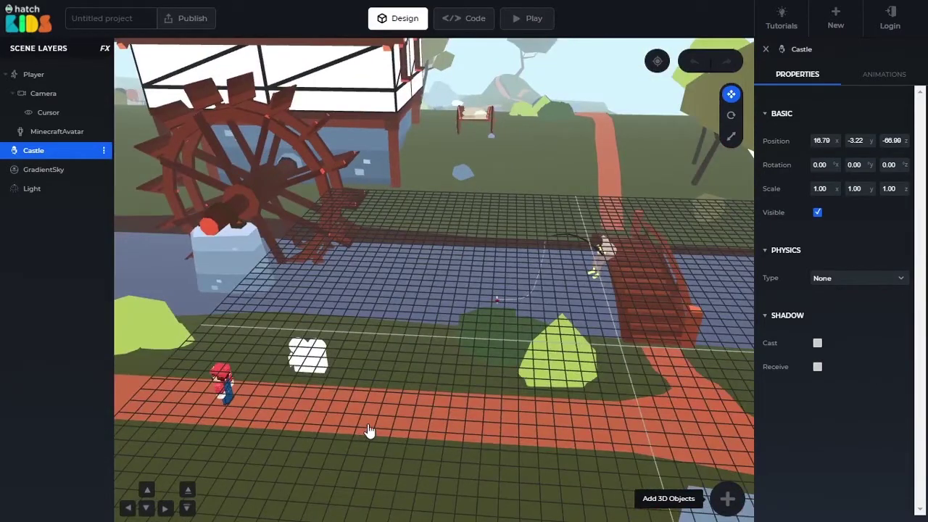
left_click_drag(509, 445, 543, 363)
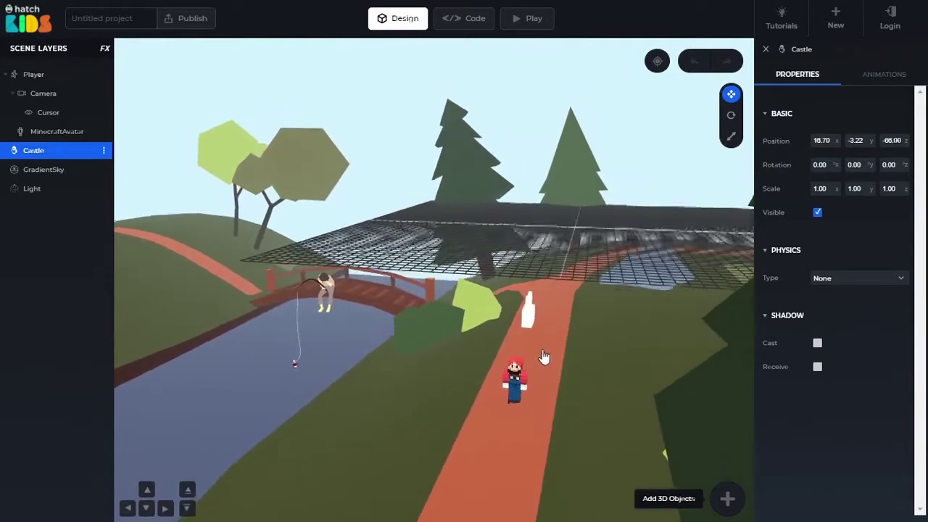
left_click(187, 490)
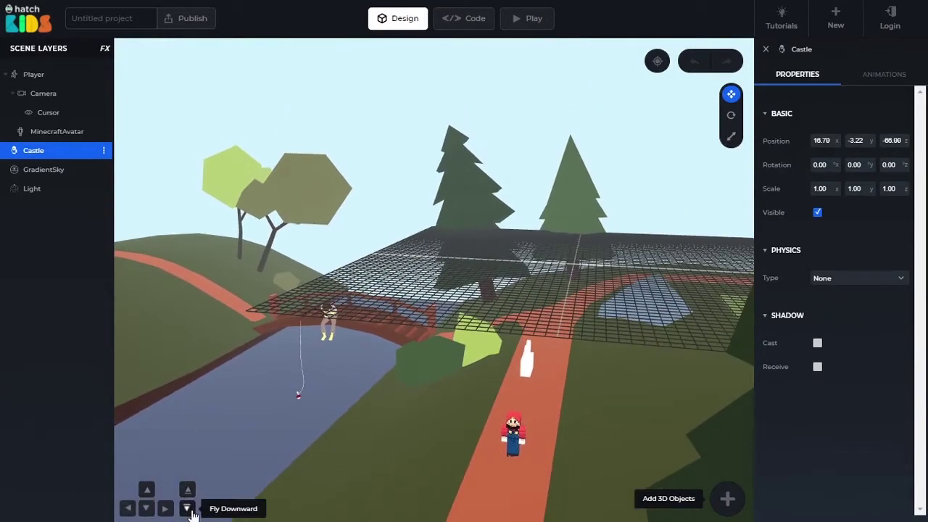
left_click(187, 508)
left_click(165, 508)
left_click(128, 508)
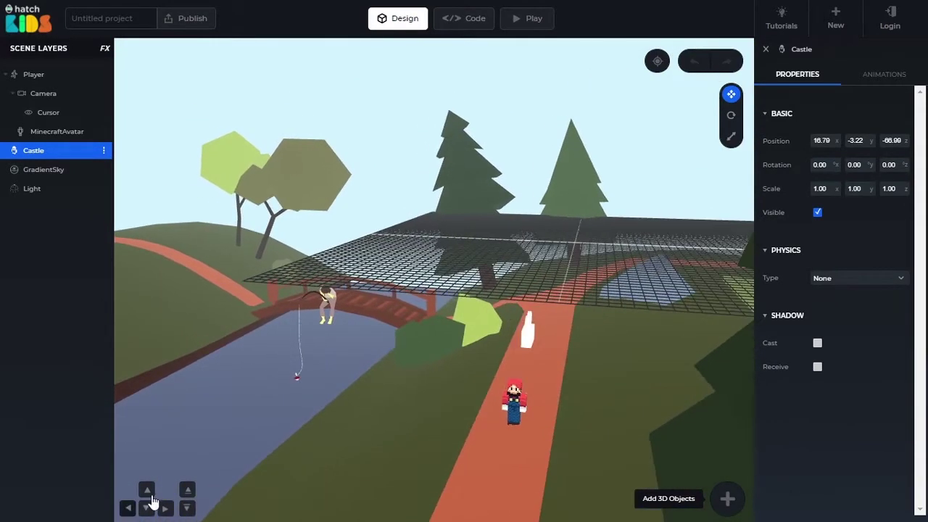
Look over the path and bridge from nearer and farther, and view the water mill from different angles.
left_click(147, 490)
left_click(146, 508)
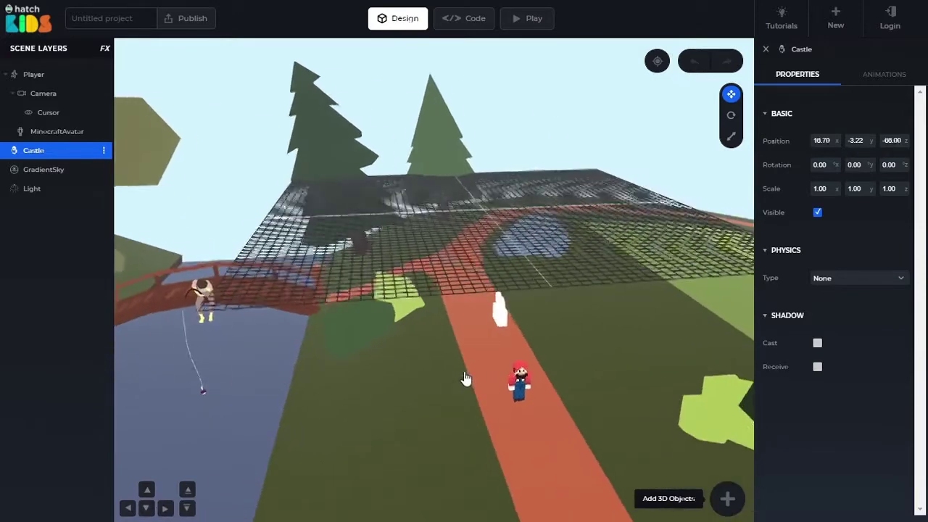
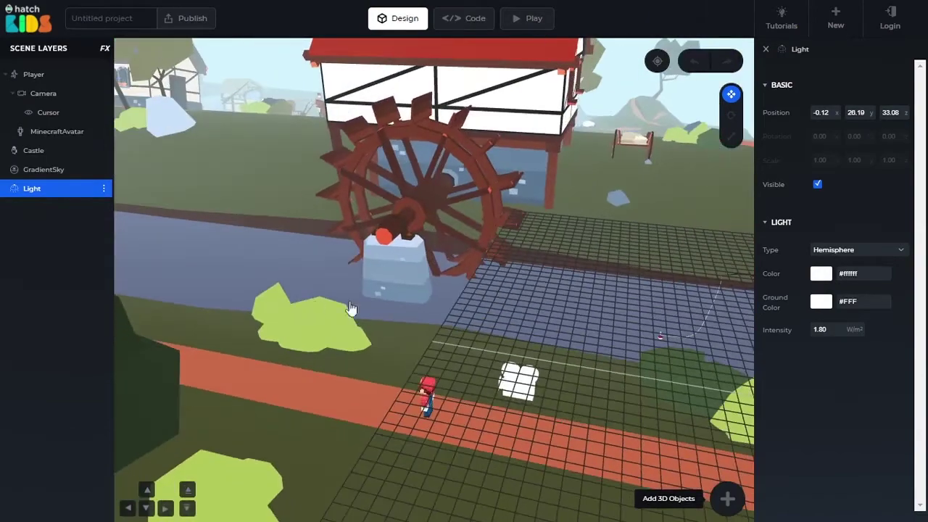
left_click_drag(529, 242, 498, 250)
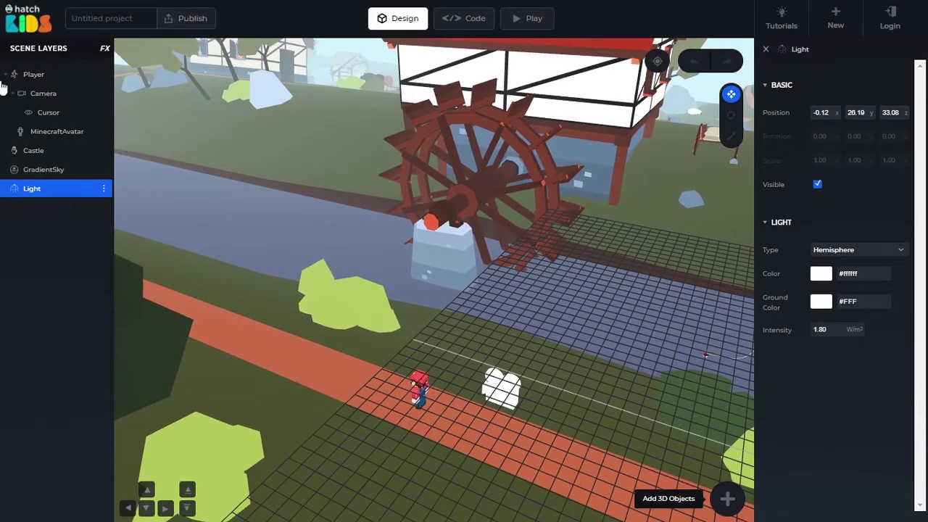
left_click_drag(494, 279, 500, 270)
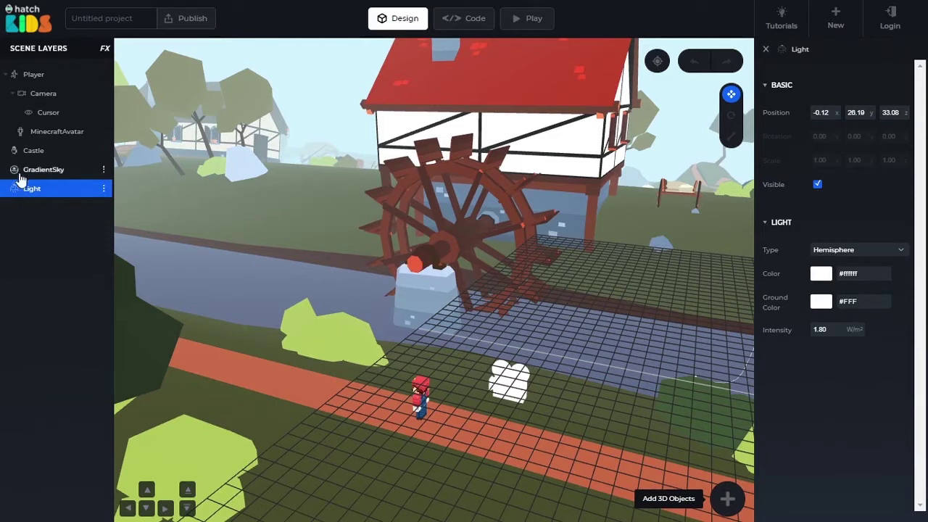
Show the properties of the Castle and MinecraftAvatar layers, and view the avatar from the side facing the bridge.
left_click(33, 153)
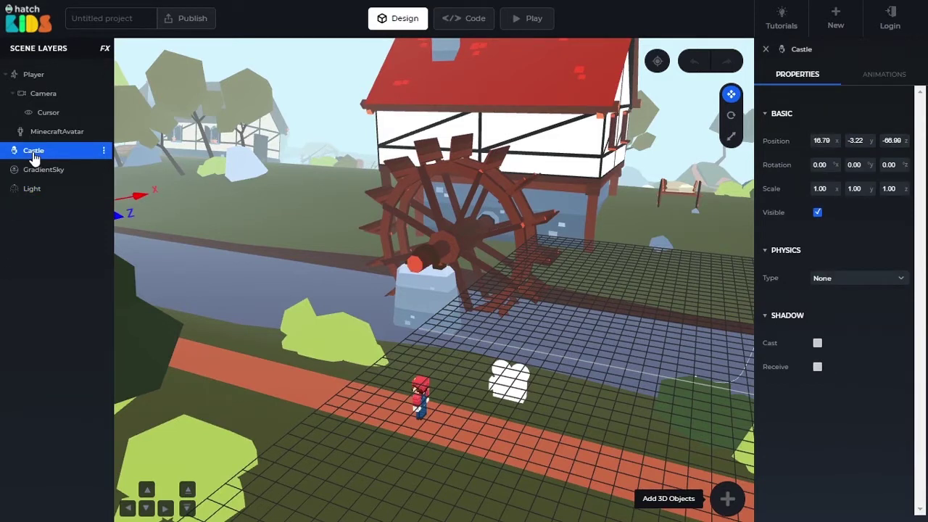
left_click(58, 132)
left_click_drag(251, 227, 365, 247)
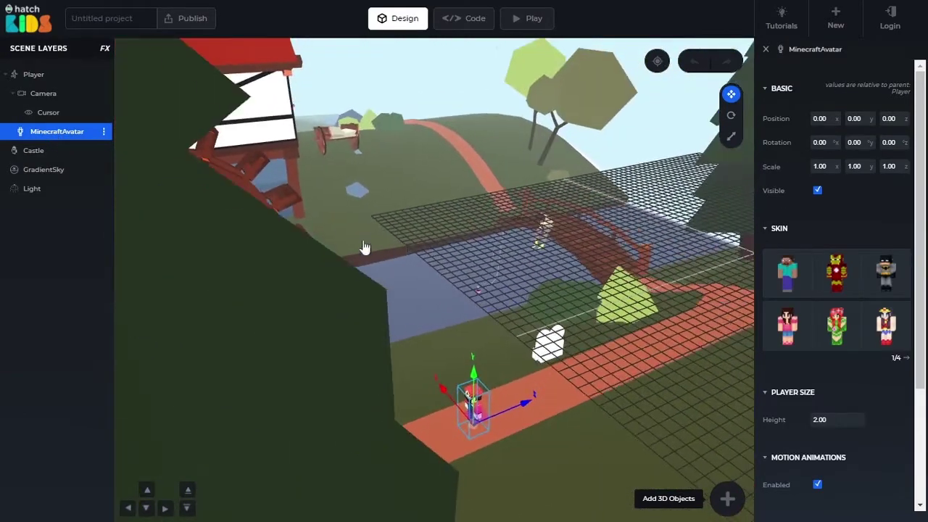
Focus the view on the MinecraftAvatar and examine it from close up, higher up and farther away.
double_click(40, 140)
left_click_drag(149, 174, 551, 308)
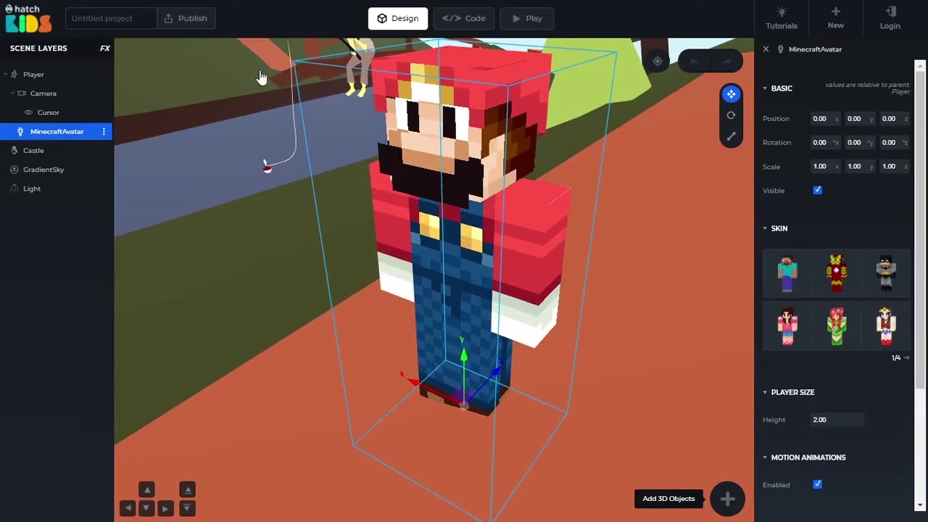
left_click_drag(532, 214, 398, 400)
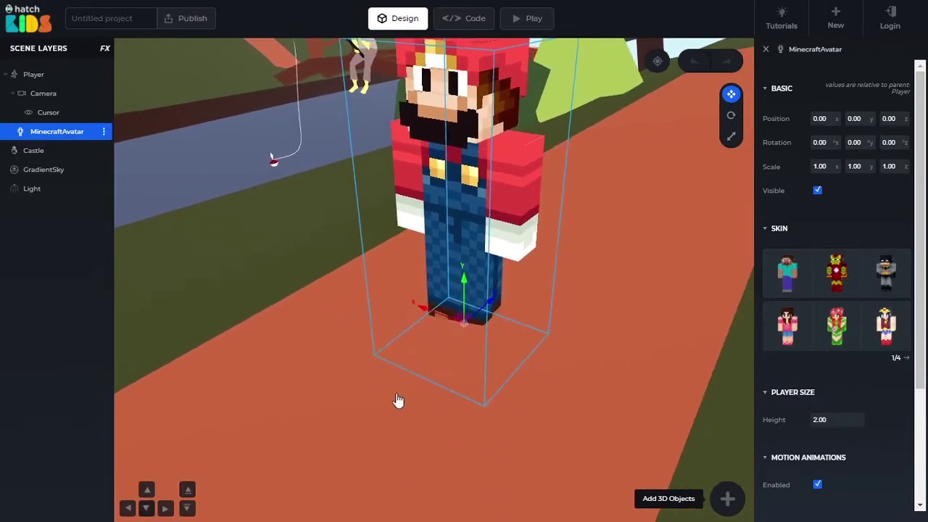
left_click(187, 508)
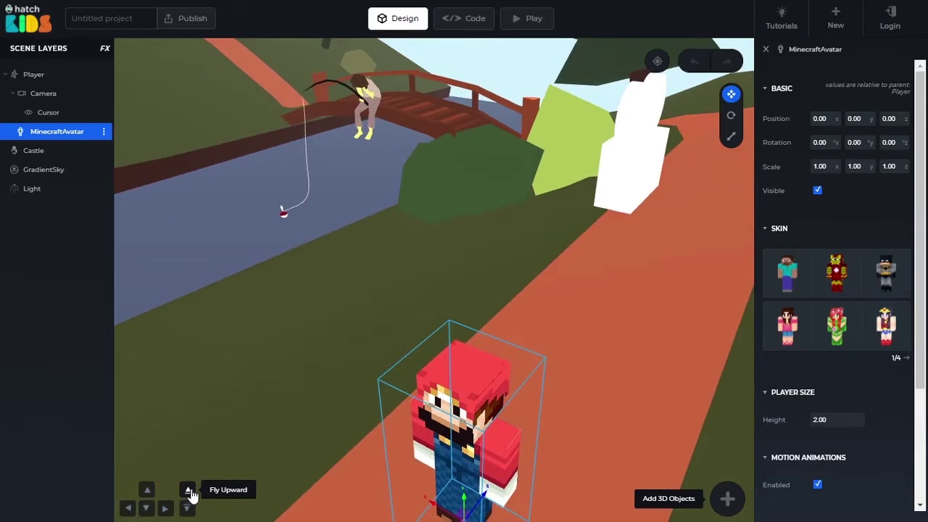
scroll(300, 310, "down", 5)
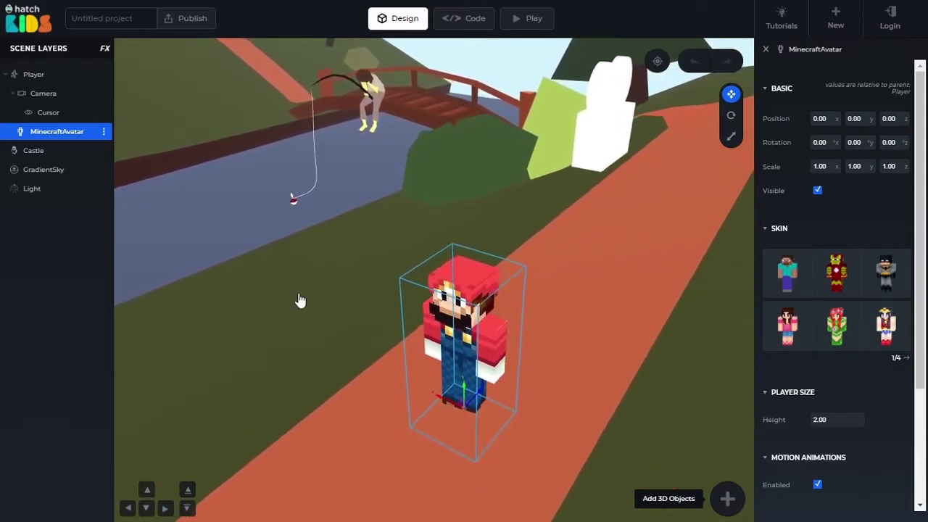
scroll(301, 300, "down", 3)
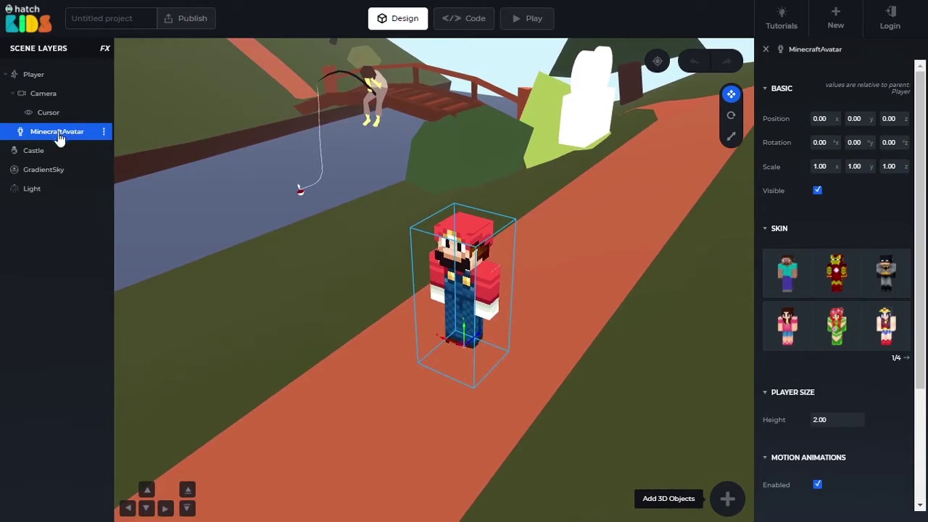
left_click_drag(280, 305, 277, 331)
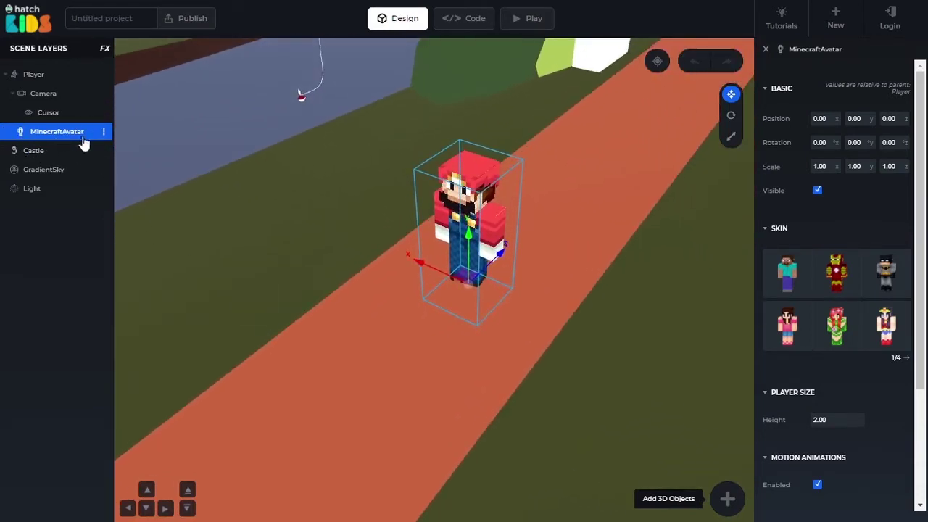
Show the properties of the Castle, Light and Player layers in turn, and reselect the MinecraftAvatar.
left_click(41, 151)
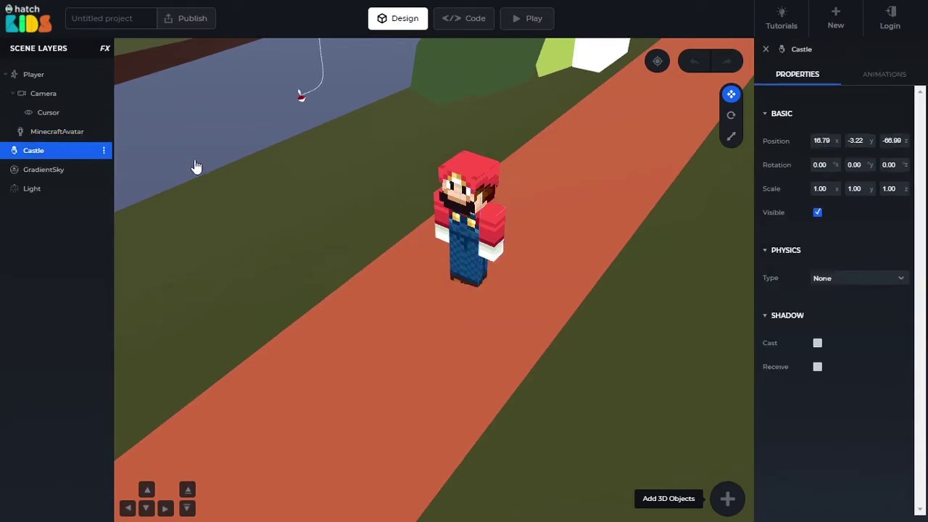
left_click(26, 193)
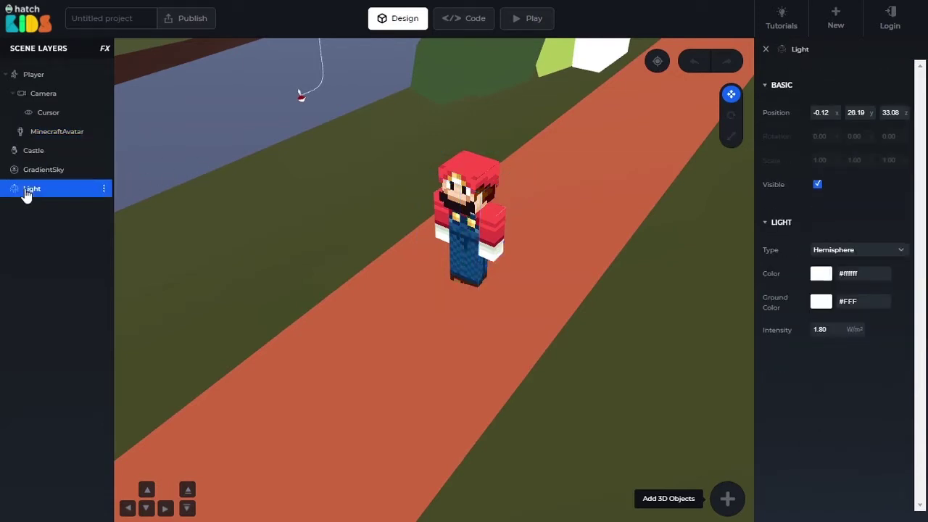
left_click(32, 81)
left_click_drag(330, 334, 318, 299)
left_click(58, 132)
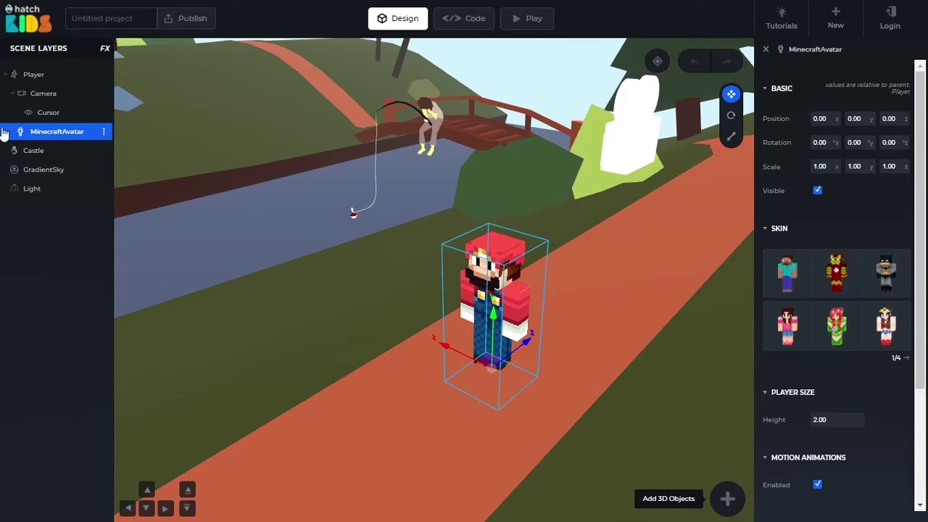
View the avatar on the path from slightly different angles, and bring up the MinecraftAvatar properties again.
left_click_drag(388, 347, 414, 356)
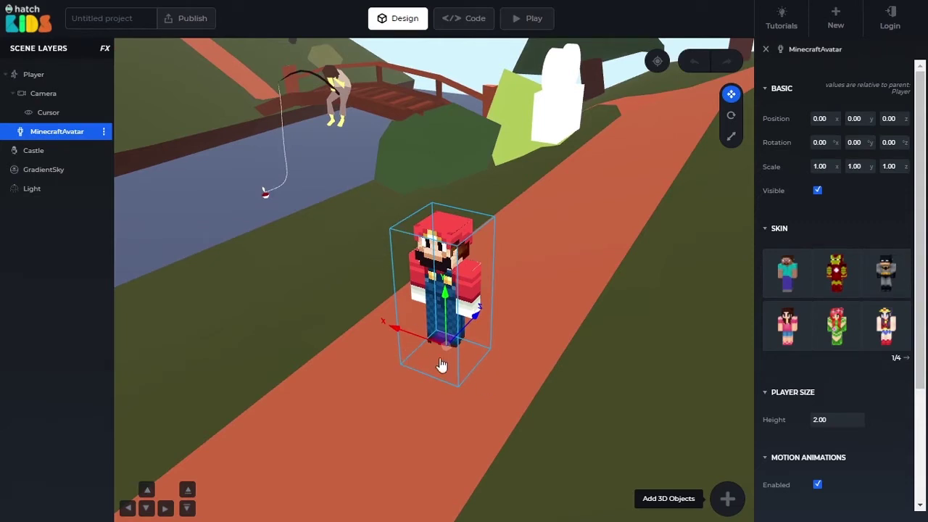
mouse_move(363, 418)
left_mouse_down()
mouse_move(404, 499)
mouse_move(357, 423)
left_mouse_up()
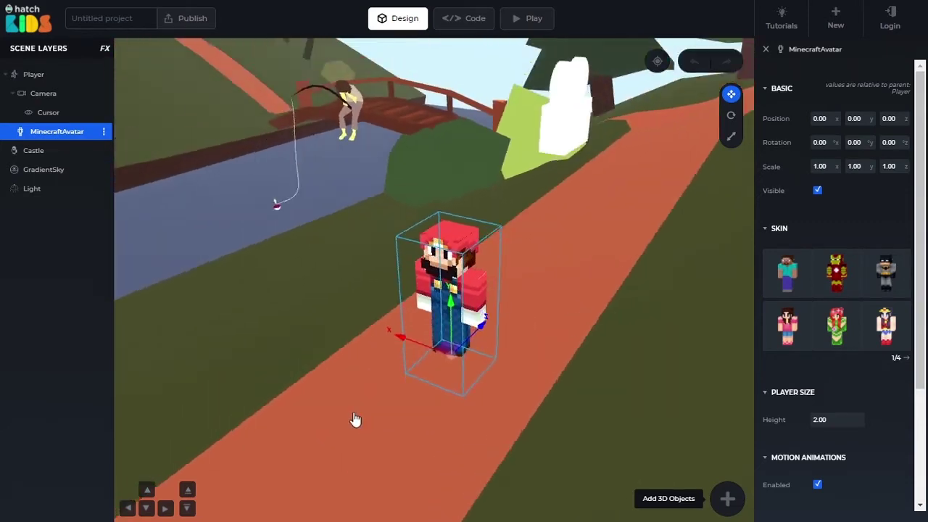
left_click(356, 419)
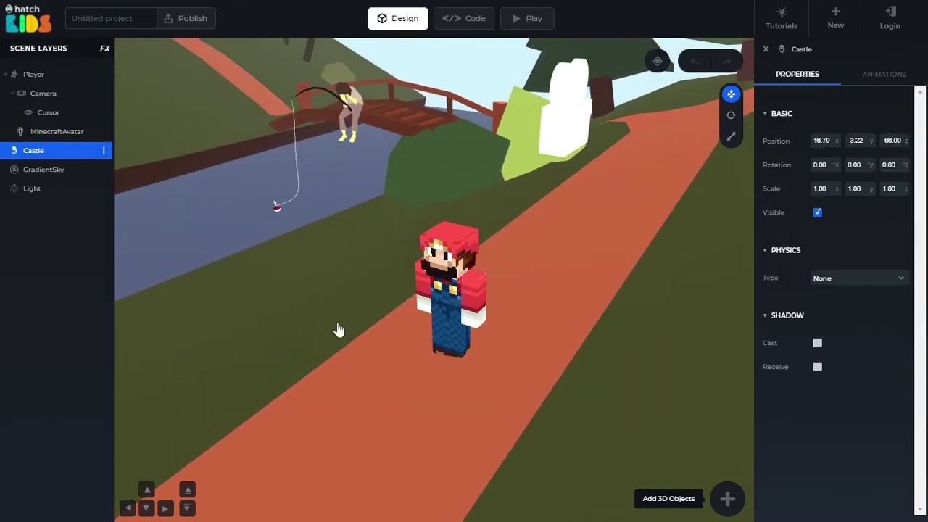
left_click(44, 136)
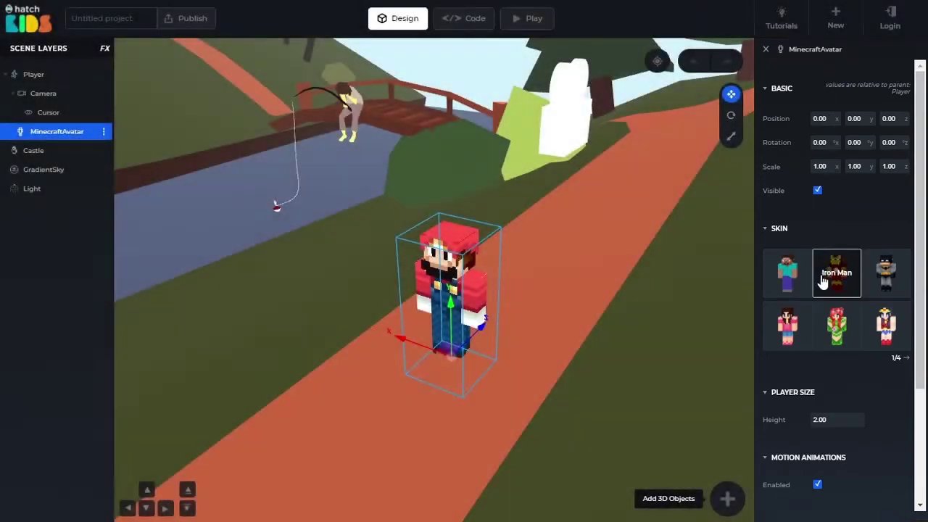
Try out all six skins of the first set on the avatar, including Iron Man, Batman, Wonder Woman and Stevie.
left_click(797, 281)
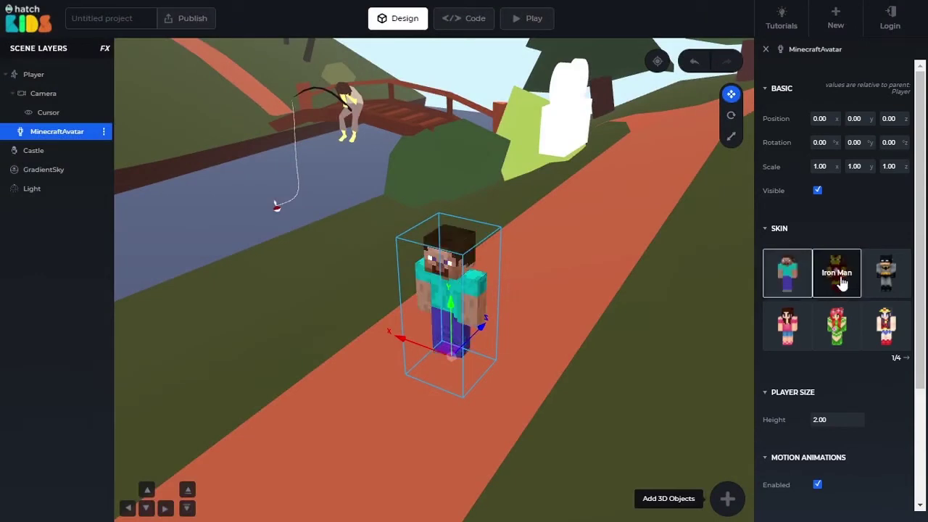
left_click(840, 284)
left_click(885, 275)
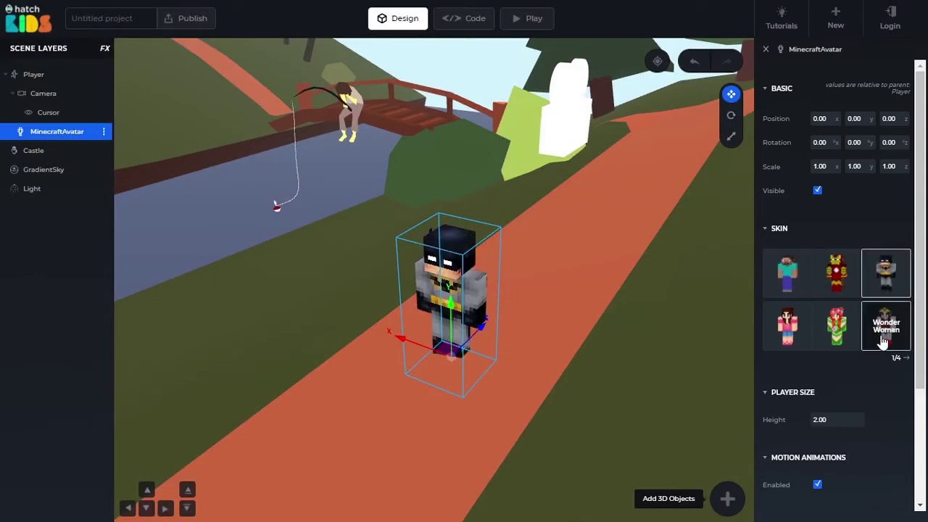
left_click(887, 326)
left_click(840, 340)
left_click(788, 341)
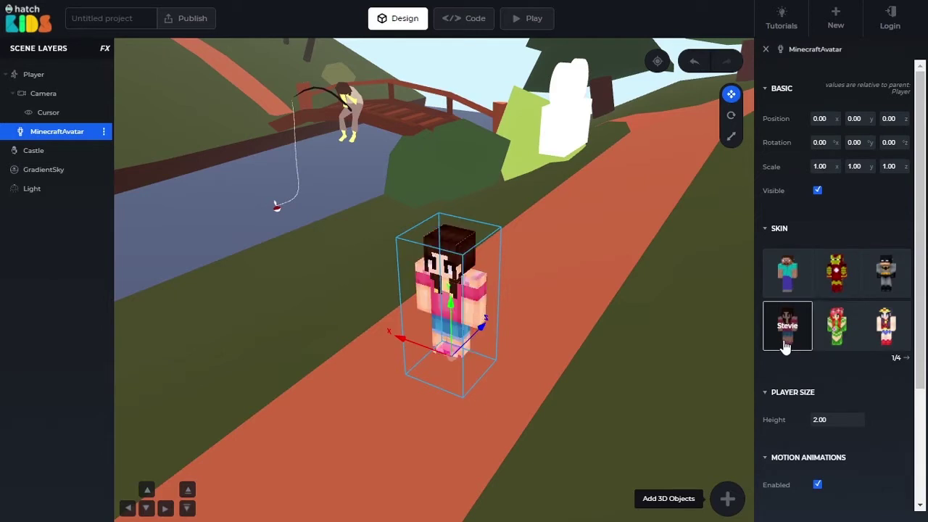
Give the avatar the green-haired Joker skin from the second set of skins.
left_click(907, 357)
left_click(833, 268)
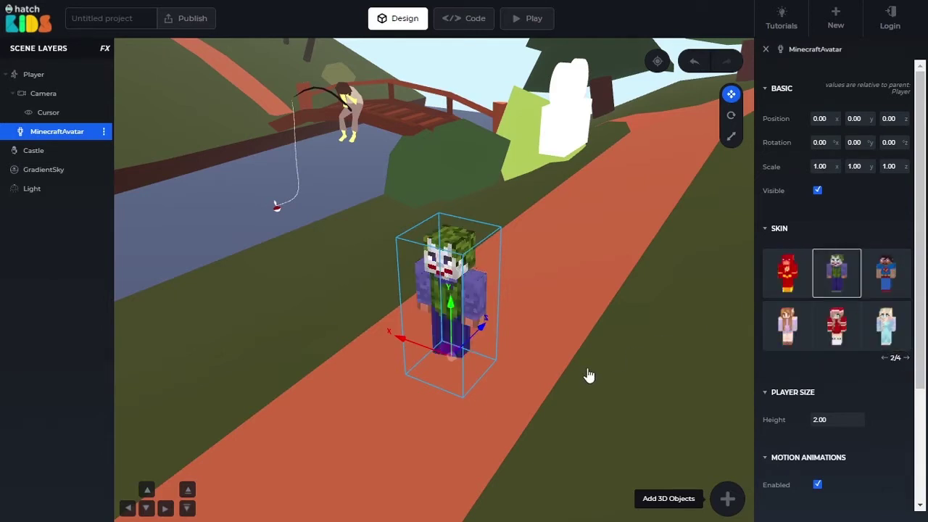
left_click_drag(590, 375, 561, 398)
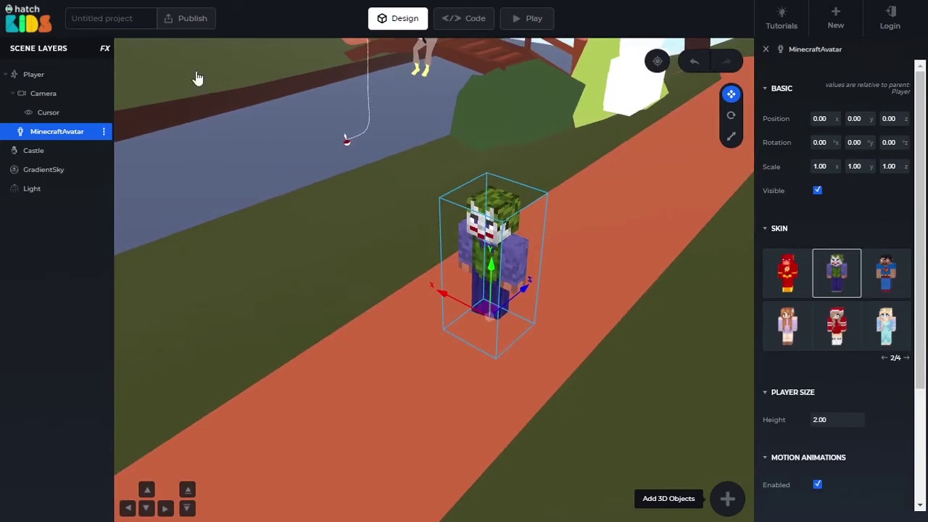
Review the properties of the Player, Camera, Cursor, Castle and GradientSky layers one after another.
left_click(26, 77)
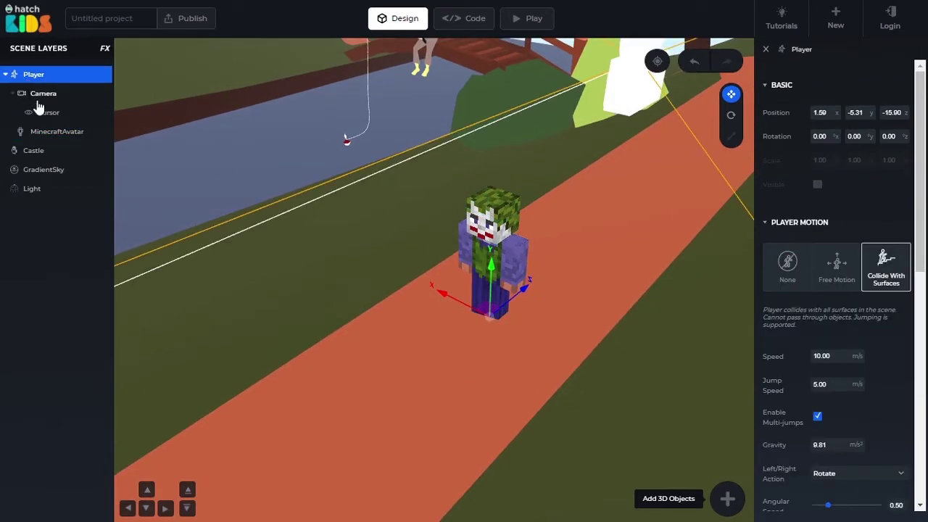
left_click(40, 96)
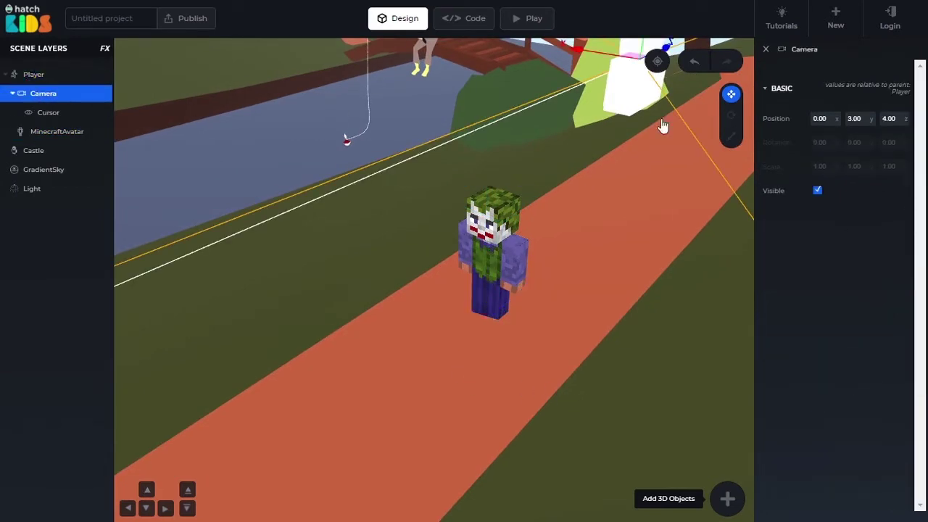
left_click(45, 113)
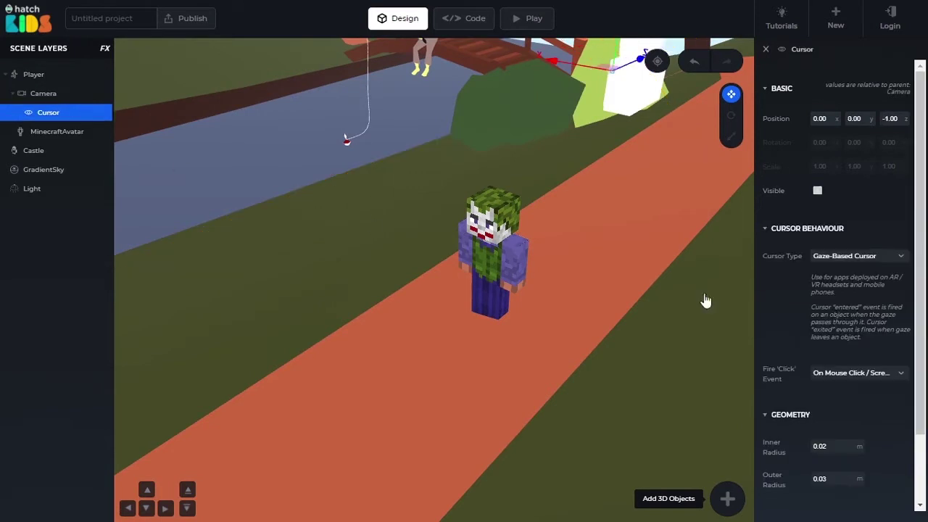
left_click(33, 154)
left_click(37, 174)
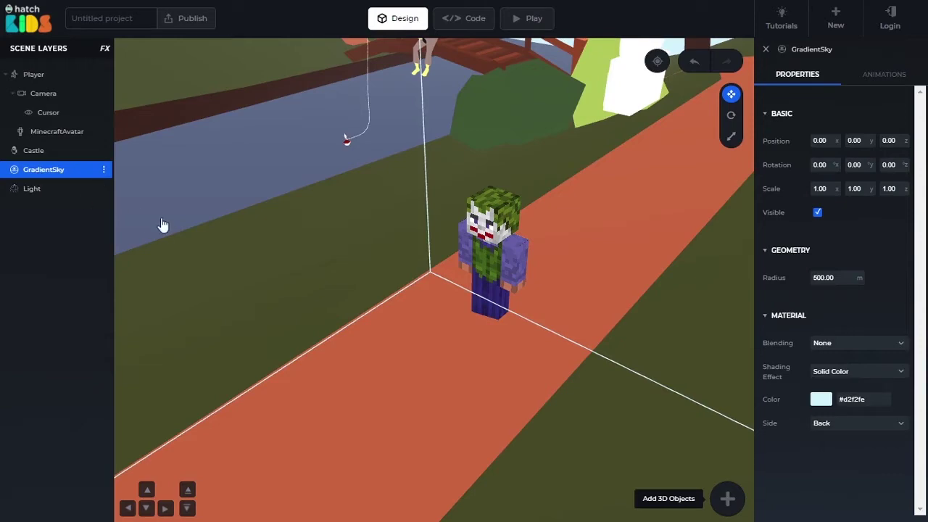
Add the Astronaut from the Google Poly 3D models near the river and castle, close the model library and select the Astronaut.
left_click_drag(162, 224, 231, 196)
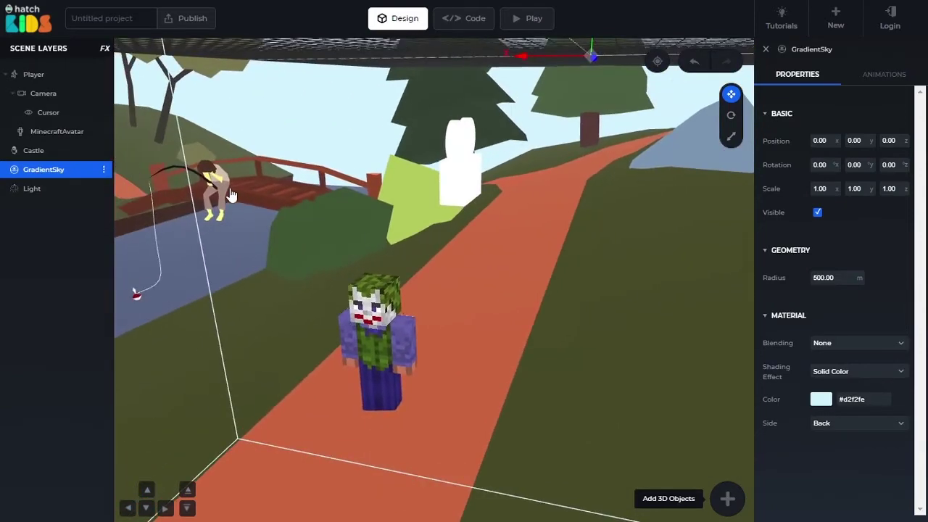
left_click_drag(576, 229, 292, 218)
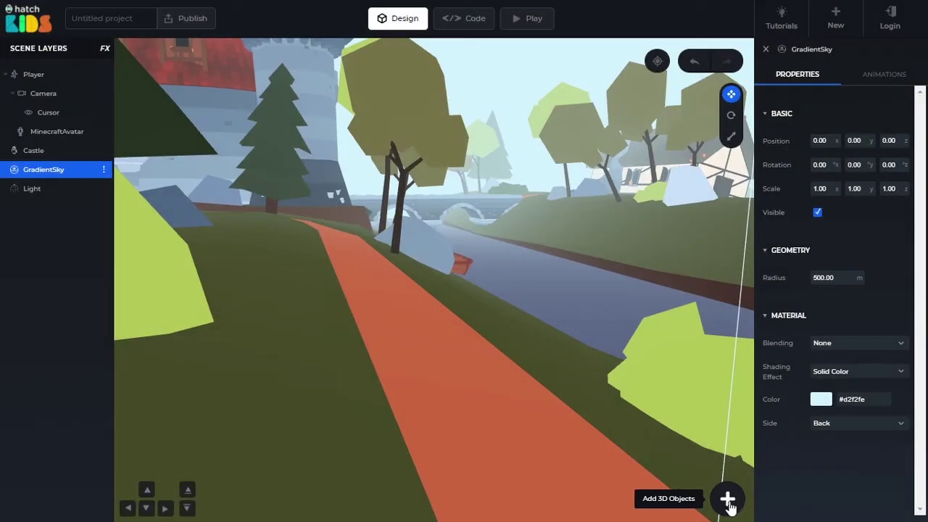
left_click(728, 501)
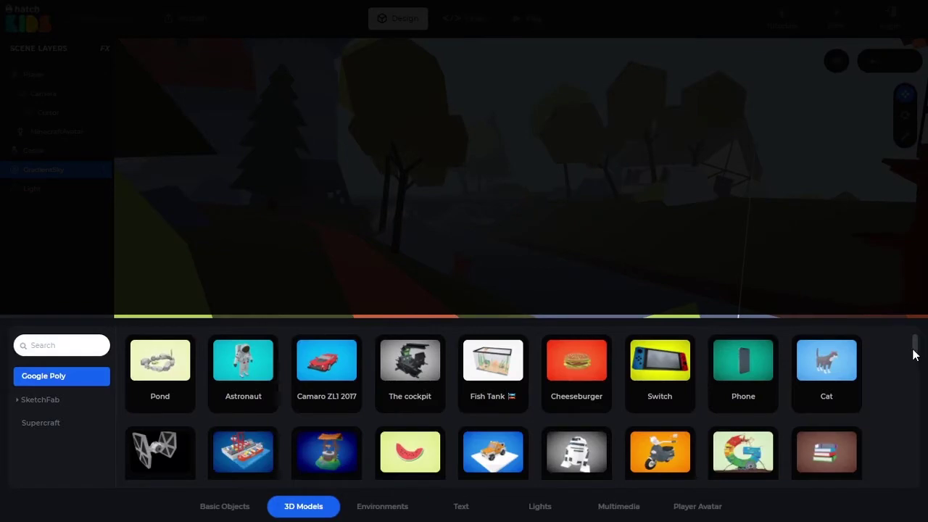
mouse_move(913, 354)
left_mouse_down()
mouse_move(912, 436)
mouse_move(915, 344)
left_mouse_up()
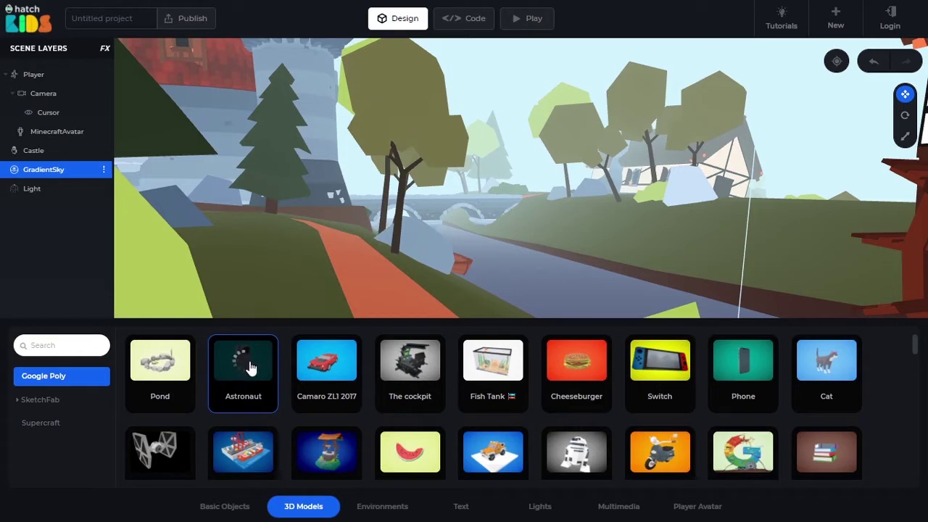
left_click(248, 367)
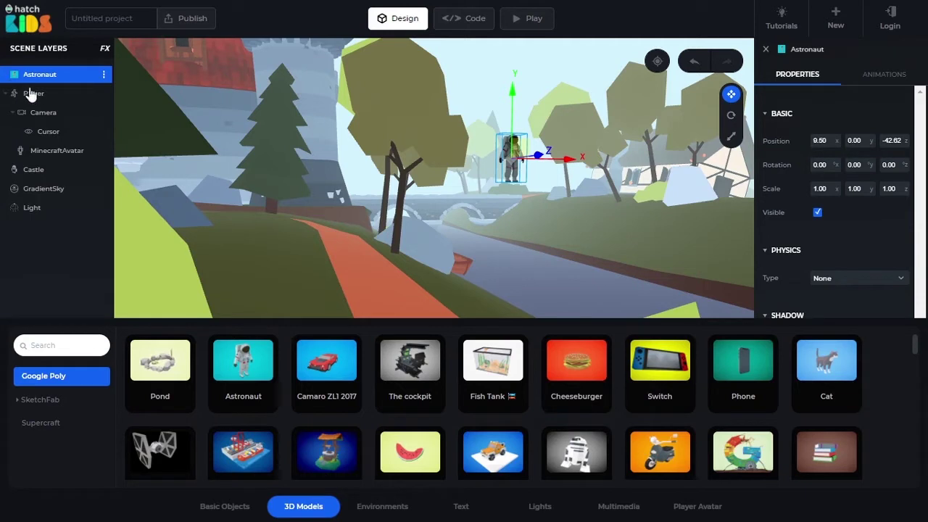
left_click(322, 178)
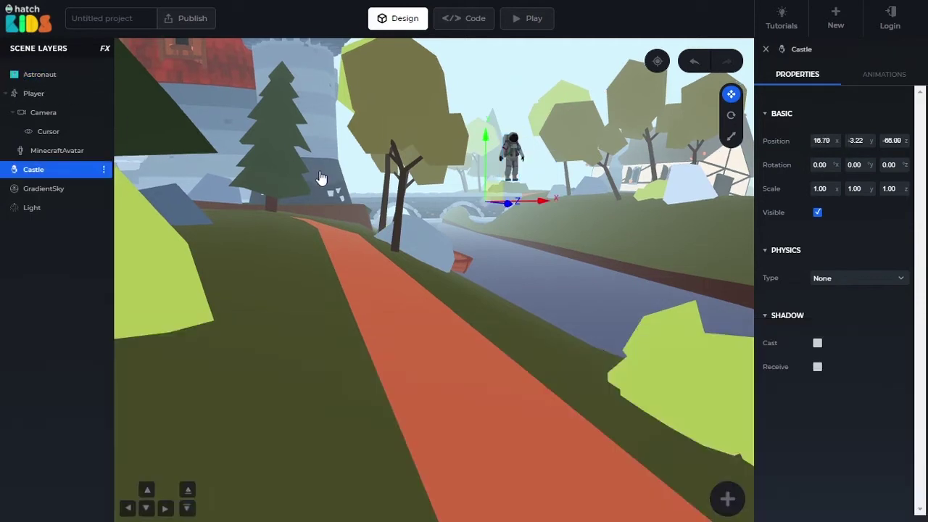
left_click(25, 77)
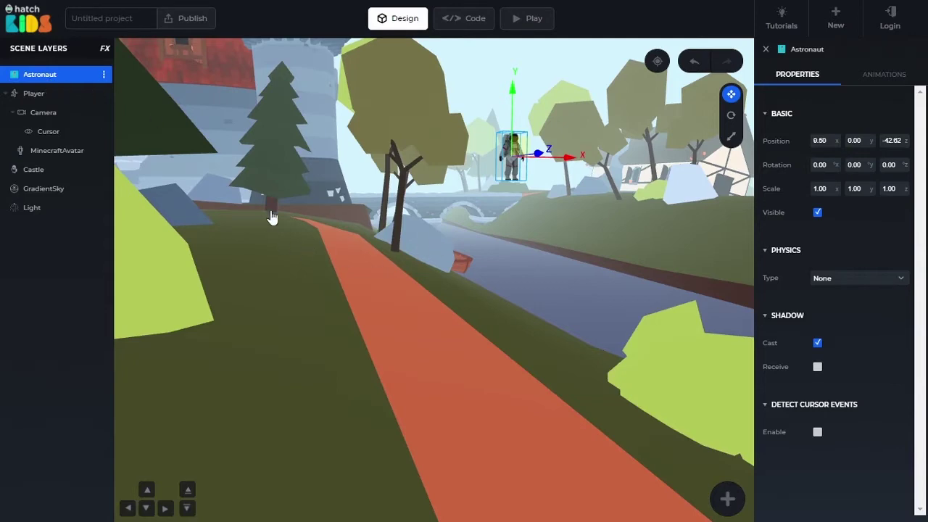
Reset the camera position, fly along the river to a close view of the Astronaut and reselect it.
left_click_drag(346, 221, 379, 213)
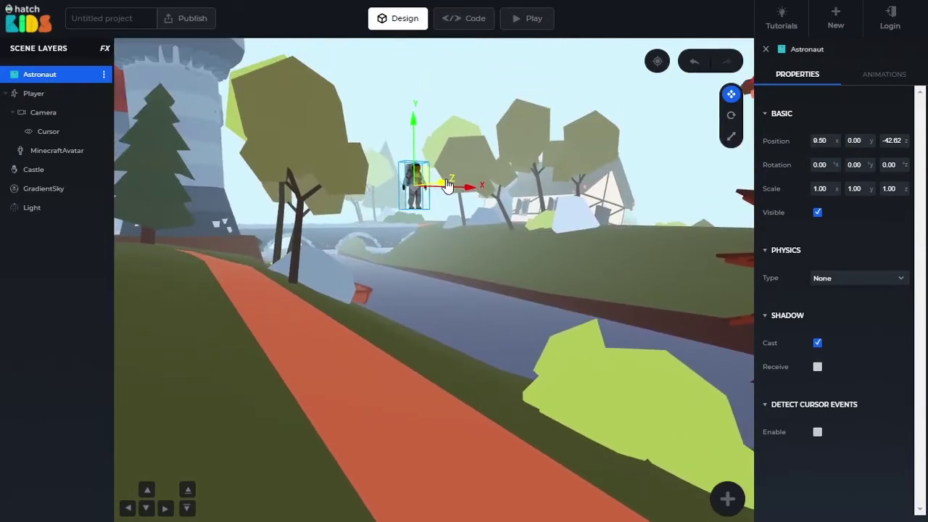
left_click_drag(365, 126, 353, 213)
left_click(657, 61)
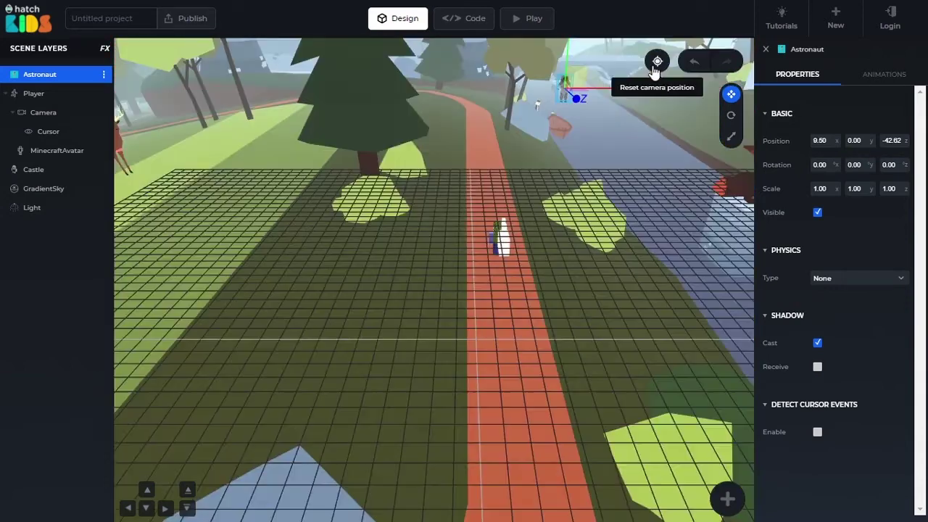
left_click_drag(375, 251, 450, 220)
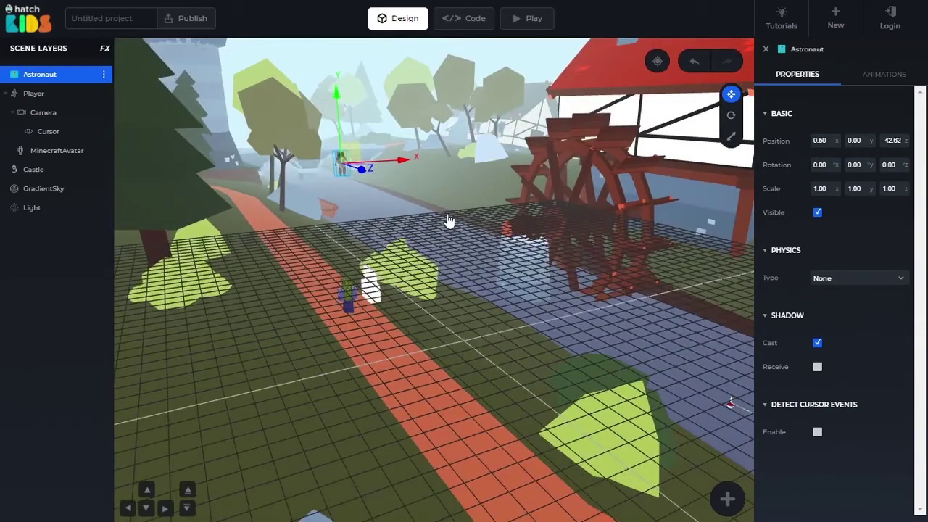
key("Up")
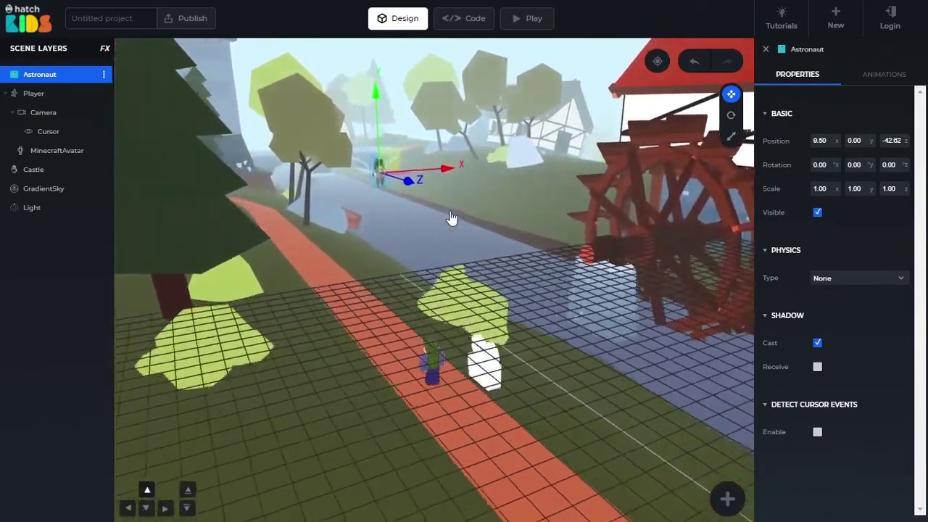
key("Left")
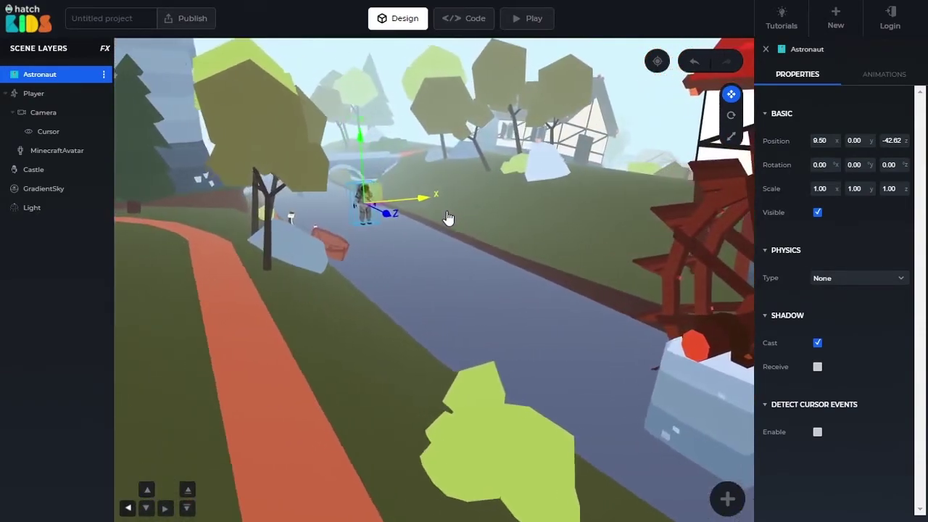
key("Up")
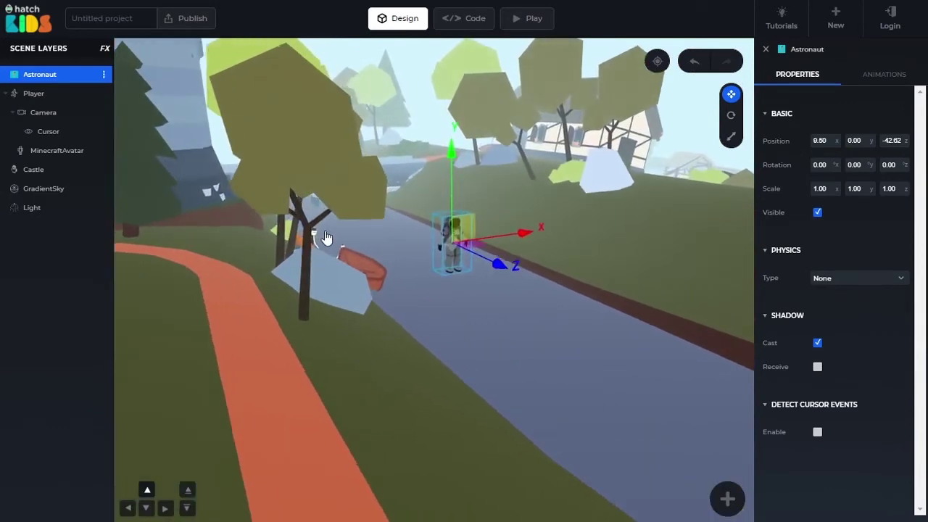
left_click_drag(307, 290, 329, 326)
left_click(500, 316)
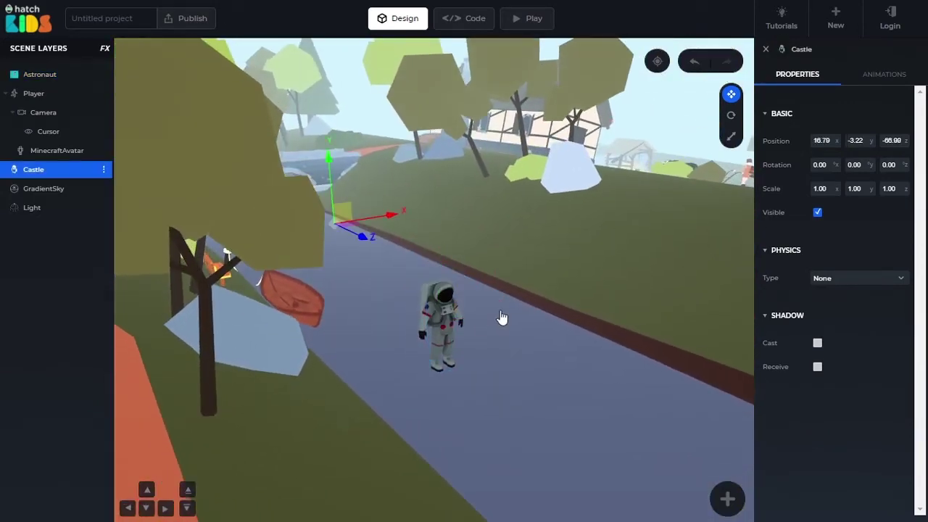
left_click(442, 317)
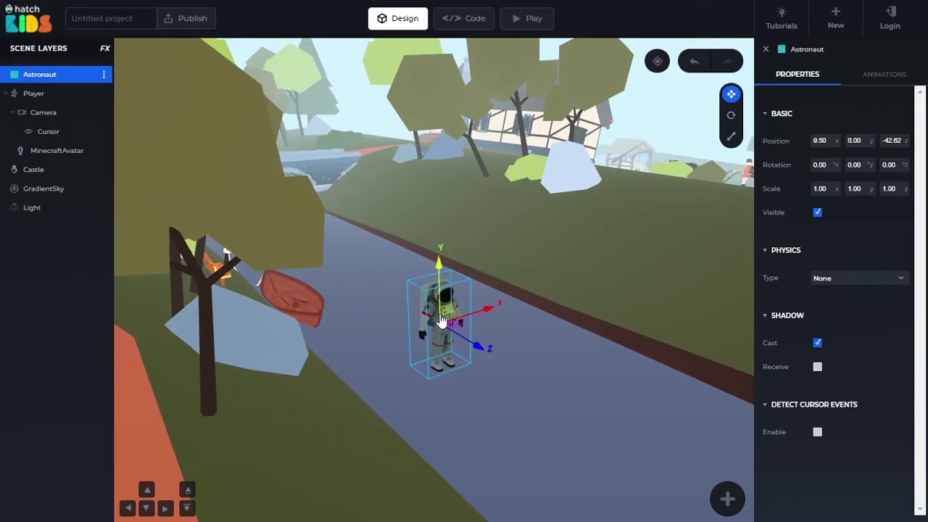
Move the Astronaut off the river to the edge of the orange path, at about X 6.18, Z -42.04.
left_click_drag(480, 351, 360, 341)
left_click(498, 356)
left_click(465, 329)
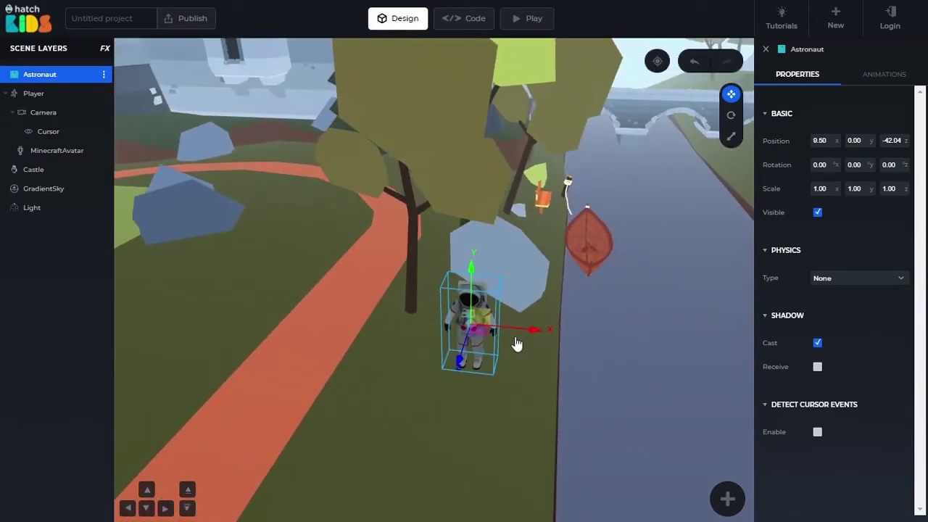
left_click_drag(522, 338, 457, 335)
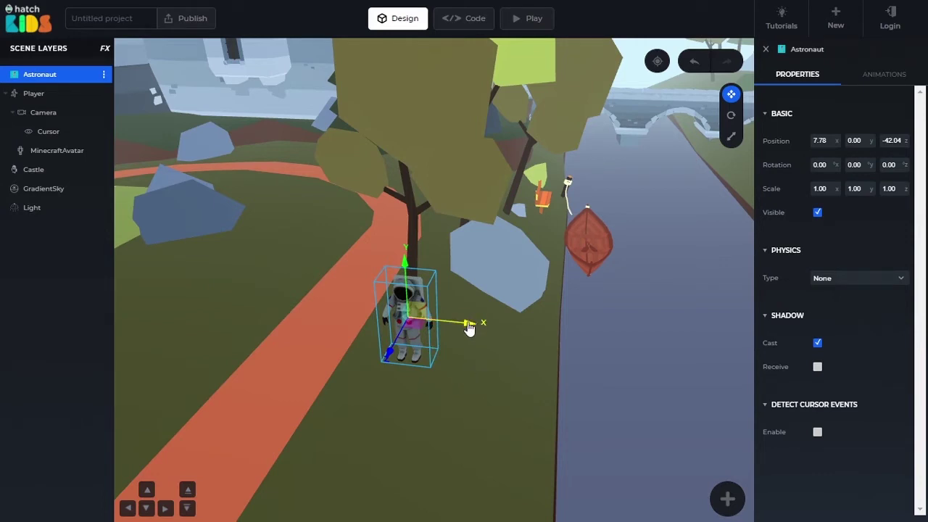
left_click_drag(470, 328, 412, 353)
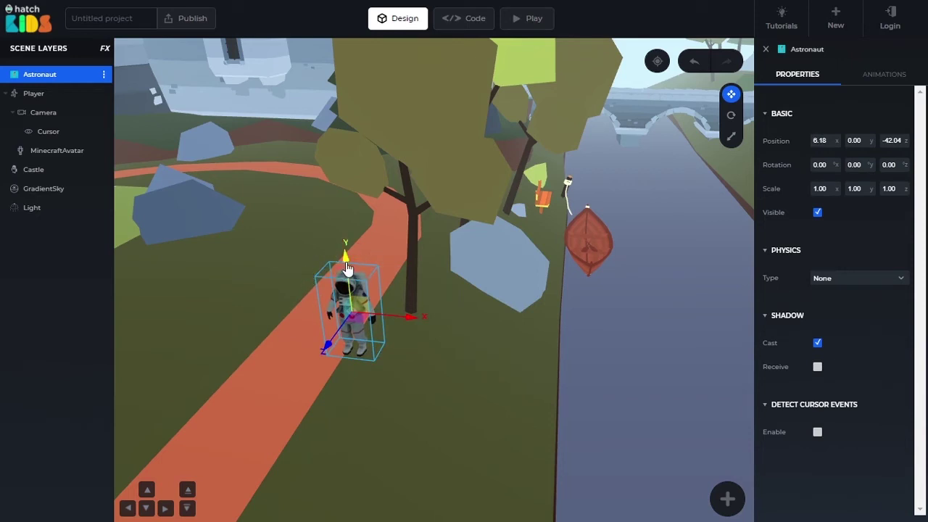
Raise the Astronaut, then lower it onto the orange path at about X 1.97, Y -3.87, Z -43.80.
left_click_drag(346, 267, 351, 207)
left_click_drag(327, 273, 427, 295)
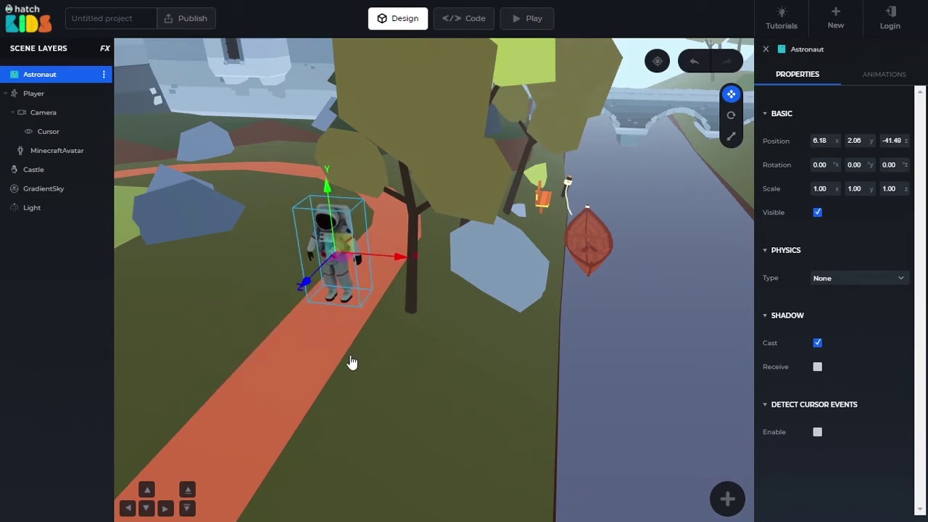
left_click_drag(351, 362, 442, 190)
left_click_drag(420, 145, 426, 314)
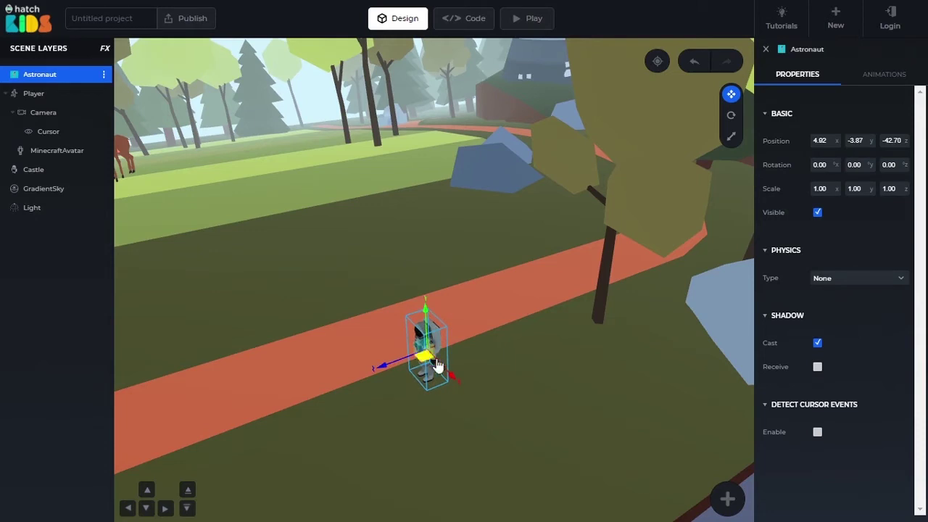
left_click_drag(433, 375, 423, 446)
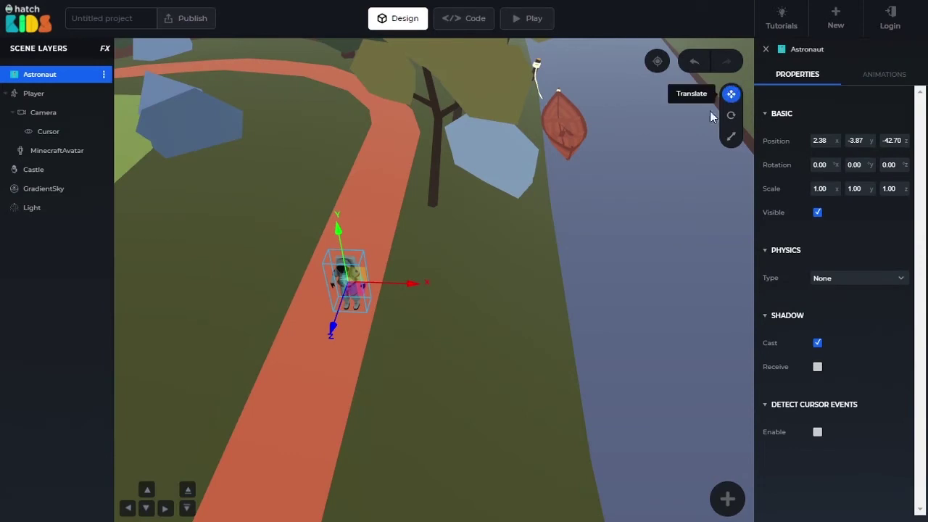
left_click(351, 317)
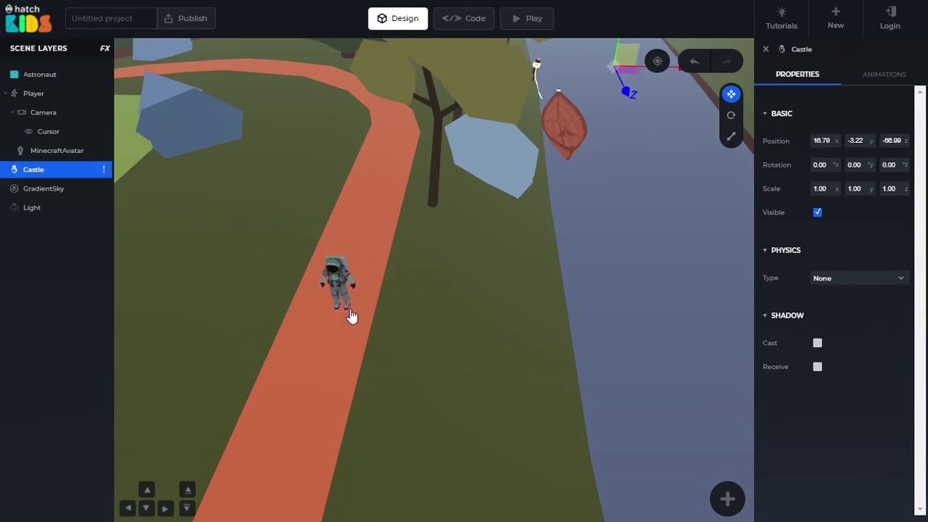
left_click(337, 296)
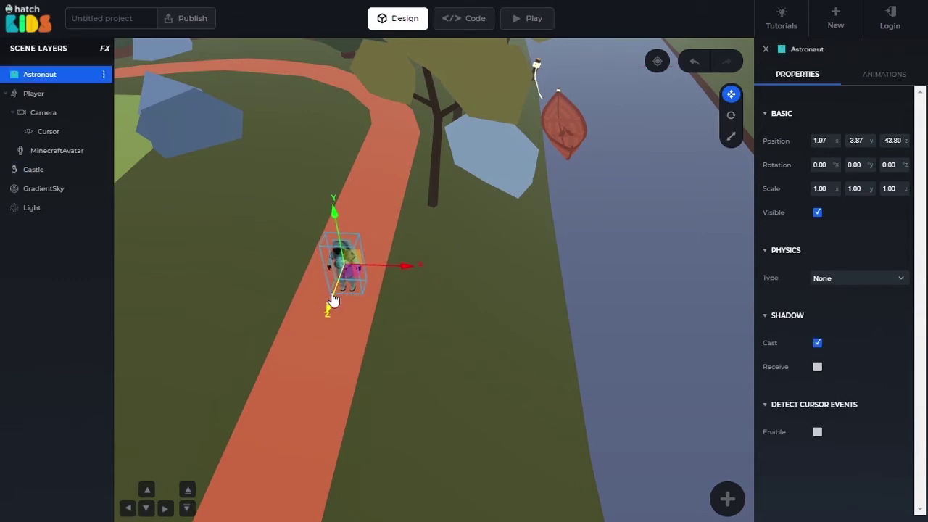
Rotate the Astronaut about 52.16° around its X axis.
left_click(731, 117)
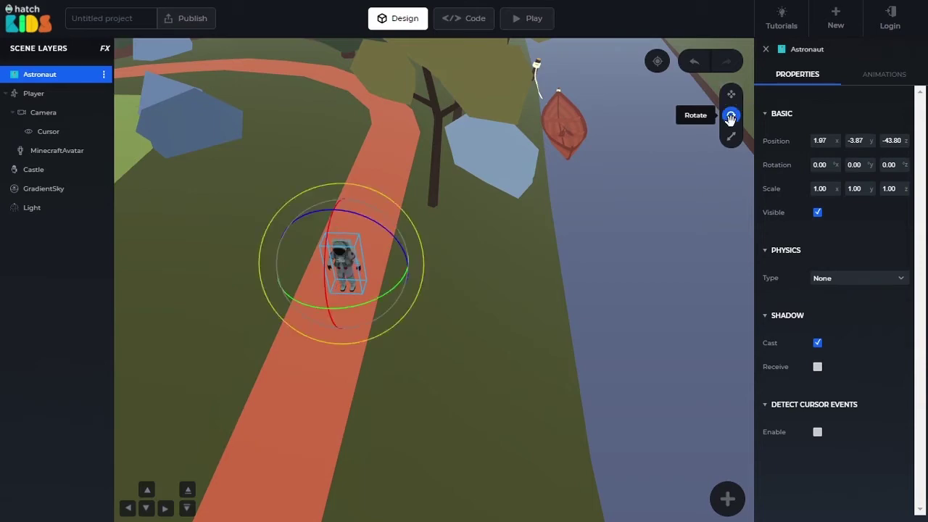
left_click_drag(258, 380, 132, 276)
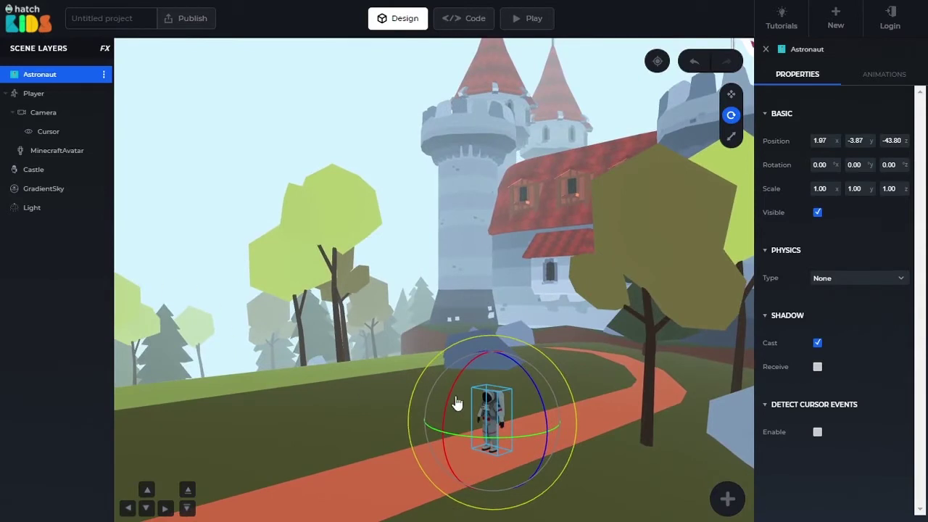
left_click_drag(455, 396, 476, 466)
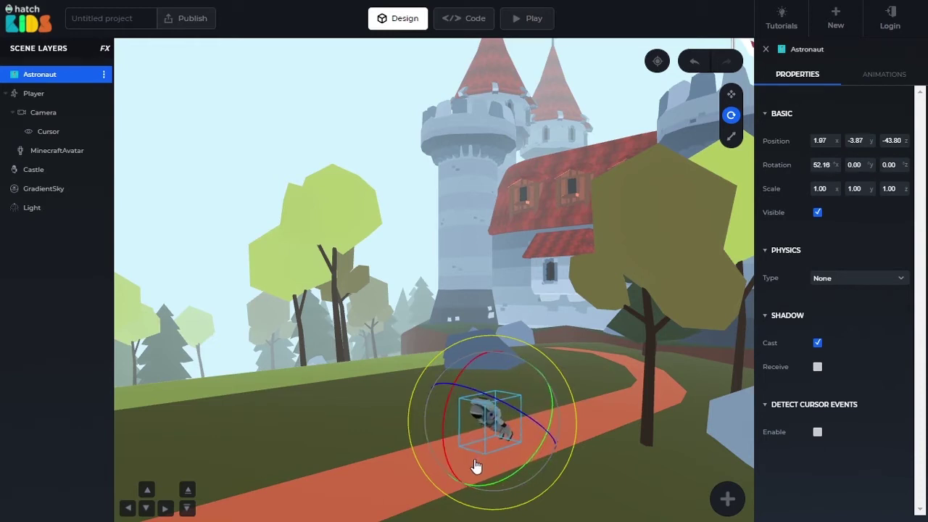
Stretch the Astronaut along single axes to a scale of about 1.41 in Z and 1.18 in X.
left_click(731, 139)
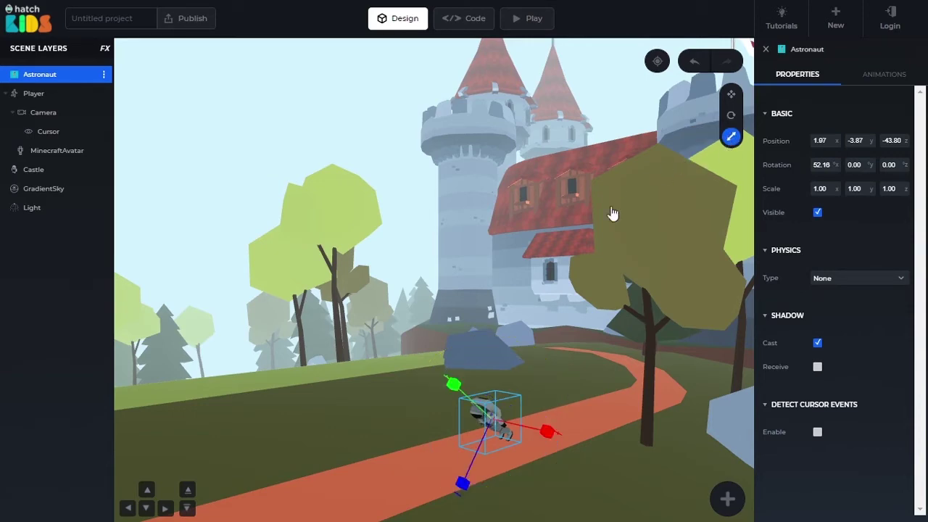
left_click_drag(614, 209, 592, 334)
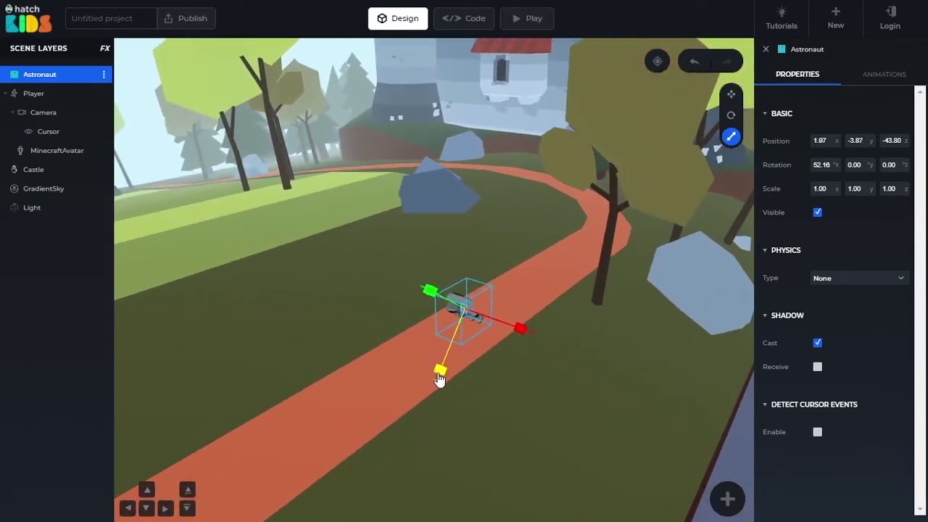
mouse_move(439, 379)
left_mouse_down()
mouse_move(414, 488)
mouse_move(444, 384)
left_mouse_up()
mouse_move(525, 335)
left_mouse_down()
mouse_move(559, 346)
mouse_move(525, 332)
mouse_move(528, 342)
left_mouse_up()
left_click(527, 342)
left_click(465, 316)
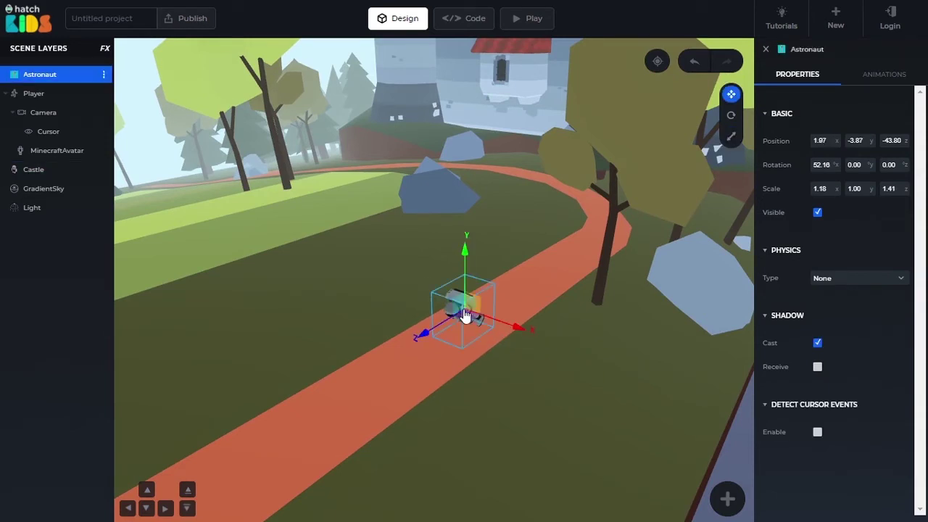
Enlarge the Astronaut in all directions at once to a scale of about 2.16, 1.83 and 2.58.
left_click(731, 137)
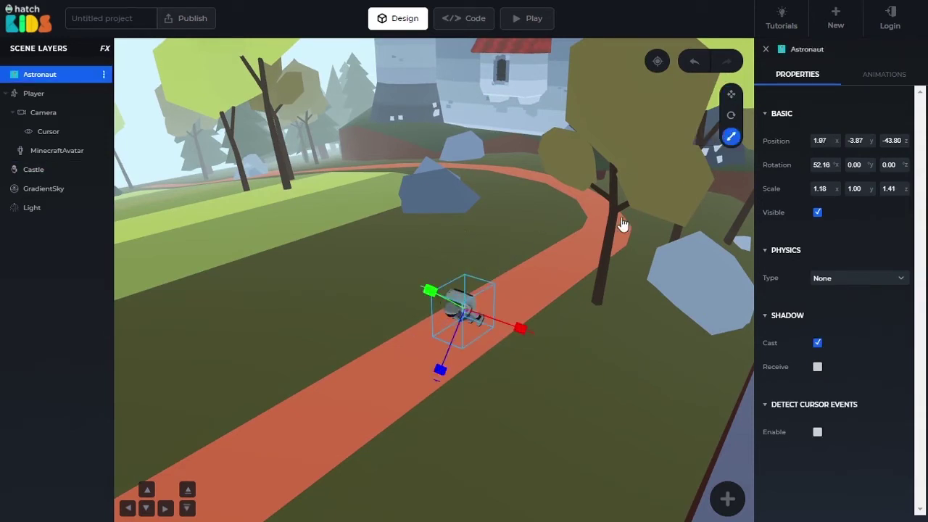
left_click_drag(468, 316, 476, 287)
left_click_drag(282, 384, 237, 390)
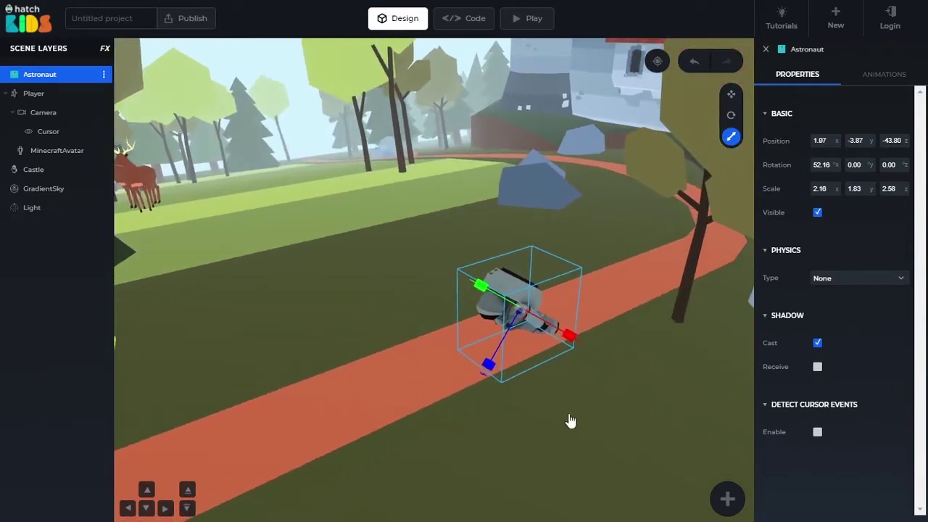
left_click(729, 116)
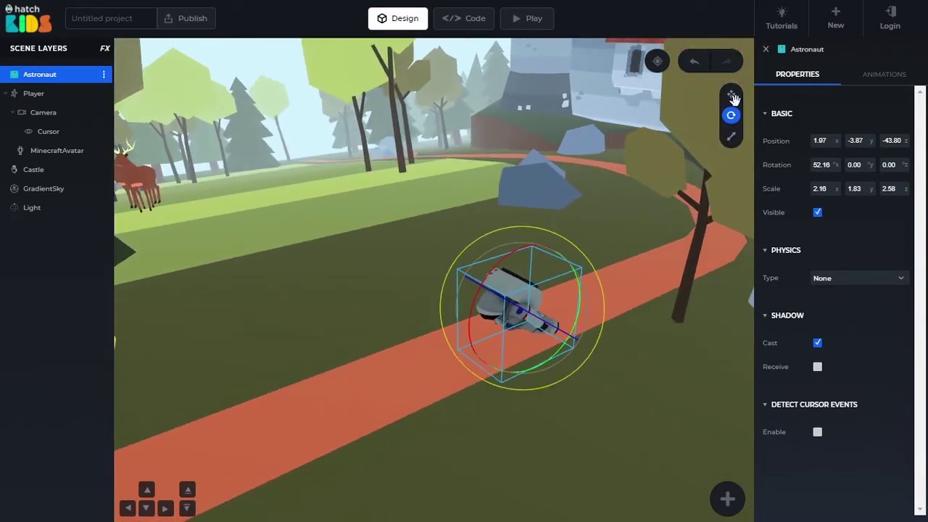
left_click(732, 94)
left_click(731, 116)
left_click(731, 137)
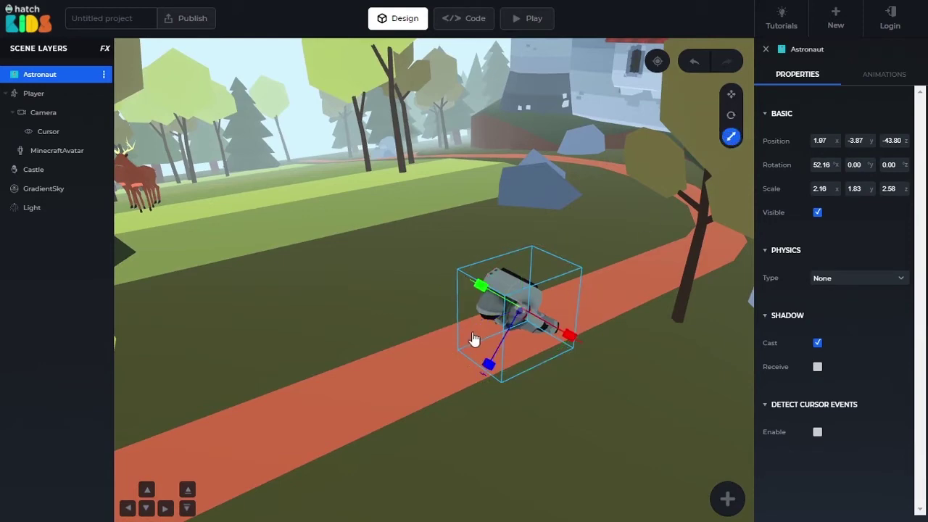
left_click_drag(475, 338, 479, 365)
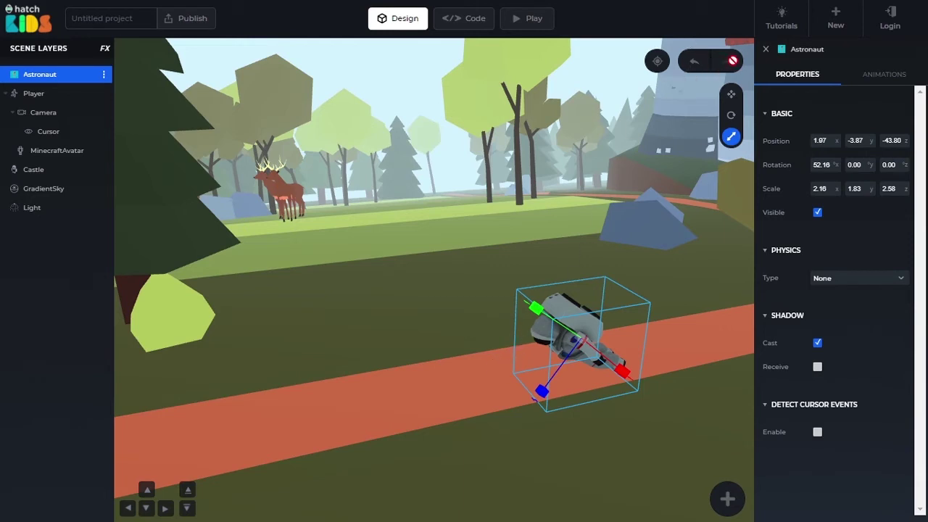
Undo the Astronaut's scale changes one by one and then its rotation.
left_click(696, 64)
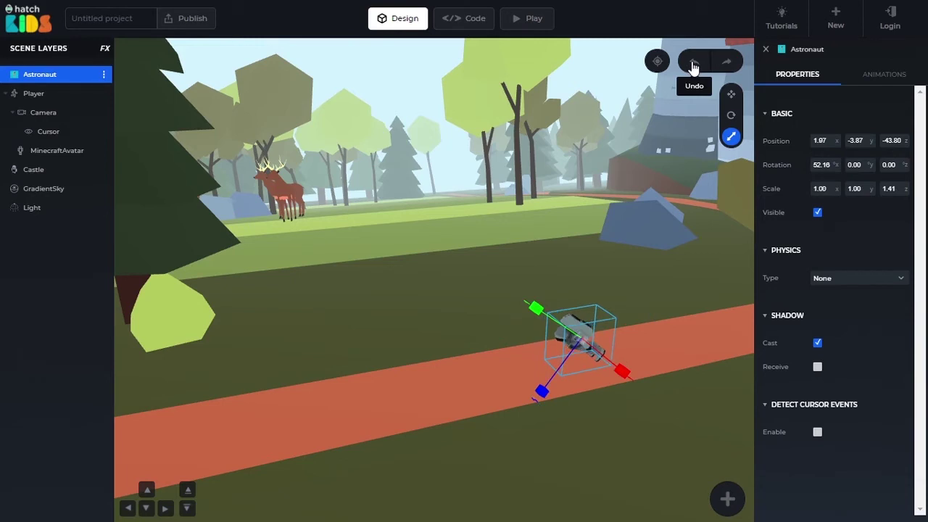
left_click(694, 65)
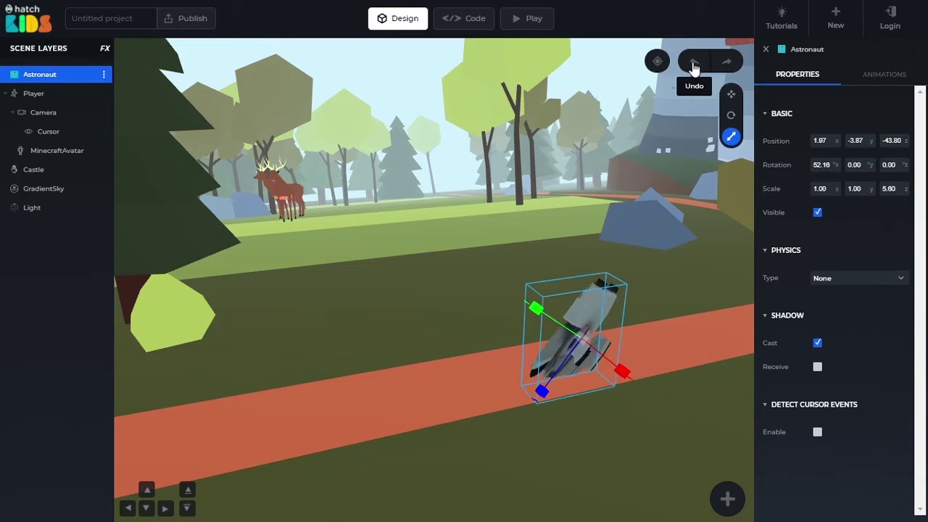
left_click(694, 65)
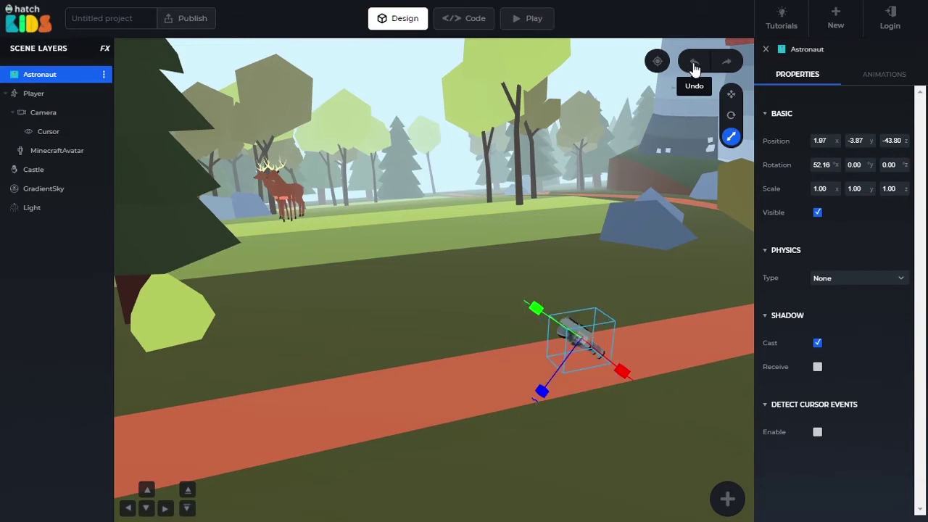
left_click(695, 66)
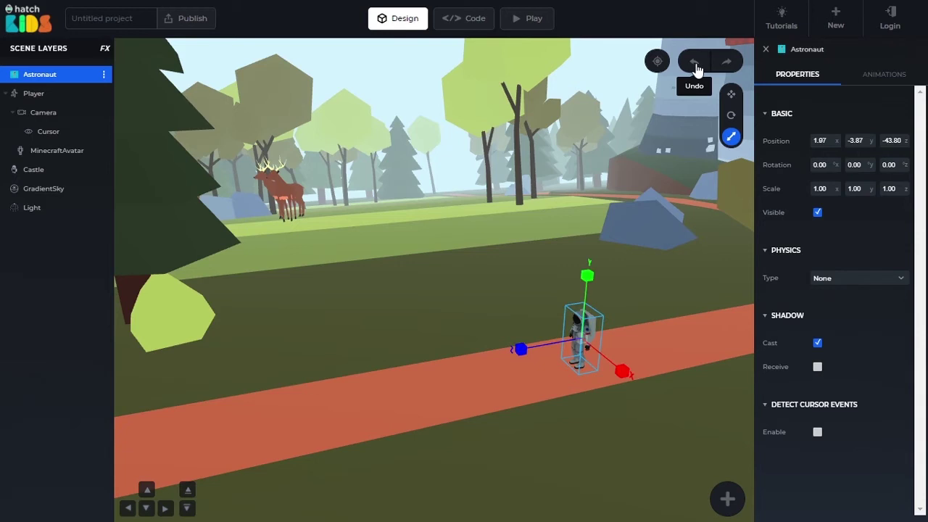
Redo the Astronaut's rotation and the scale changes that followed it.
left_click(729, 63)
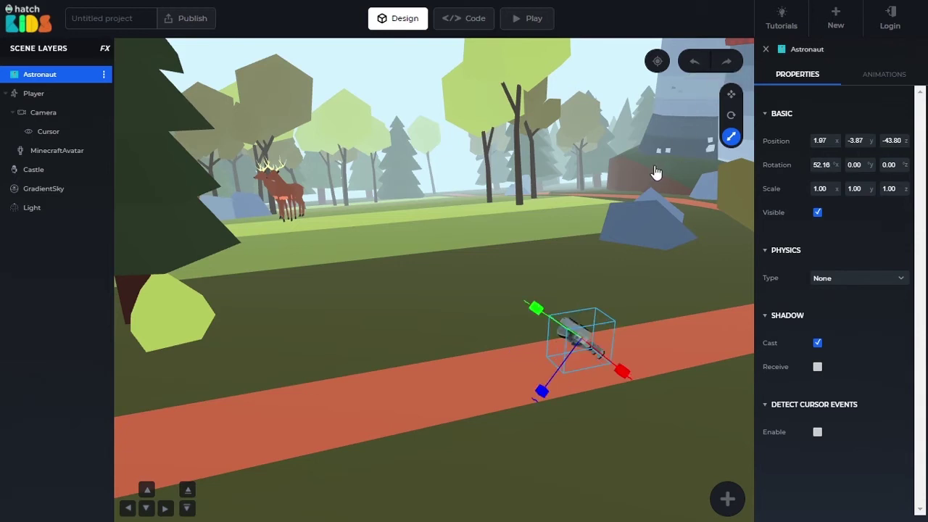
left_click(729, 63)
left_click(729, 64)
left_click(728, 64)
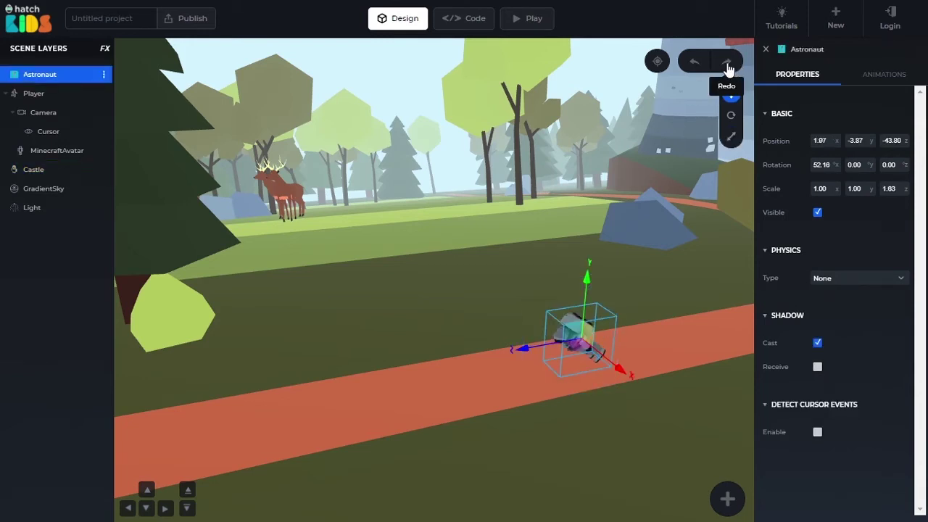
Undo the redone scale changes of the Astronaut again, back to a scale of 1.00 on all axes.
left_click(694, 64)
left_click(692, 67)
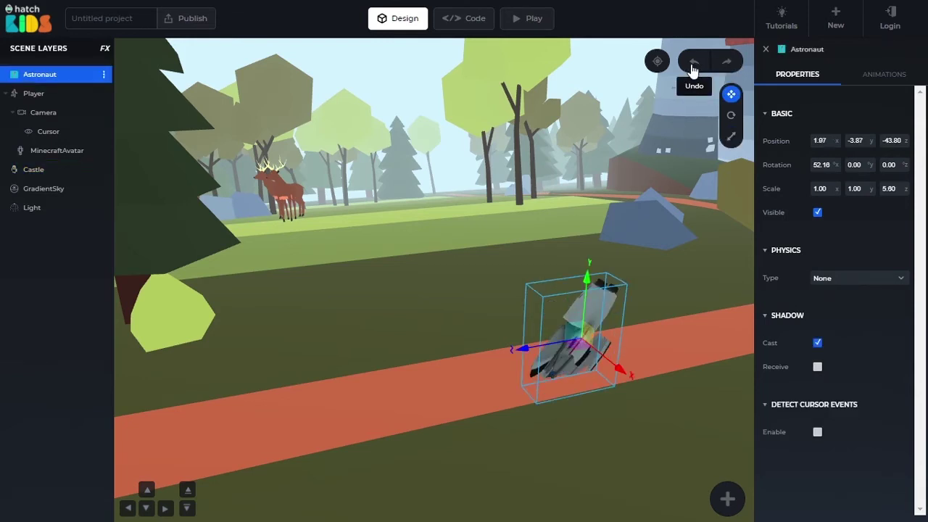
left_click(692, 68)
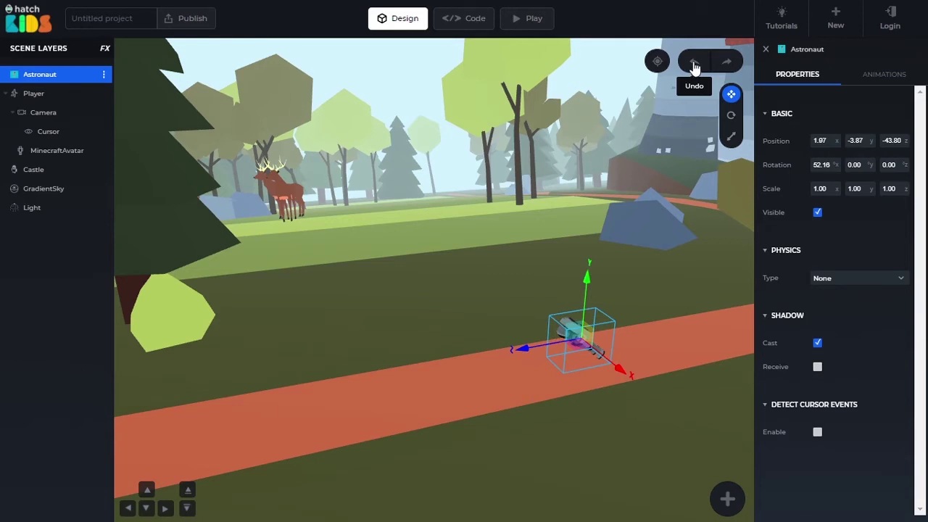
Undo the Astronaut's rotation so that it stands upright on the path.
left_click(694, 68)
left_click_drag(551, 181, 409, 269)
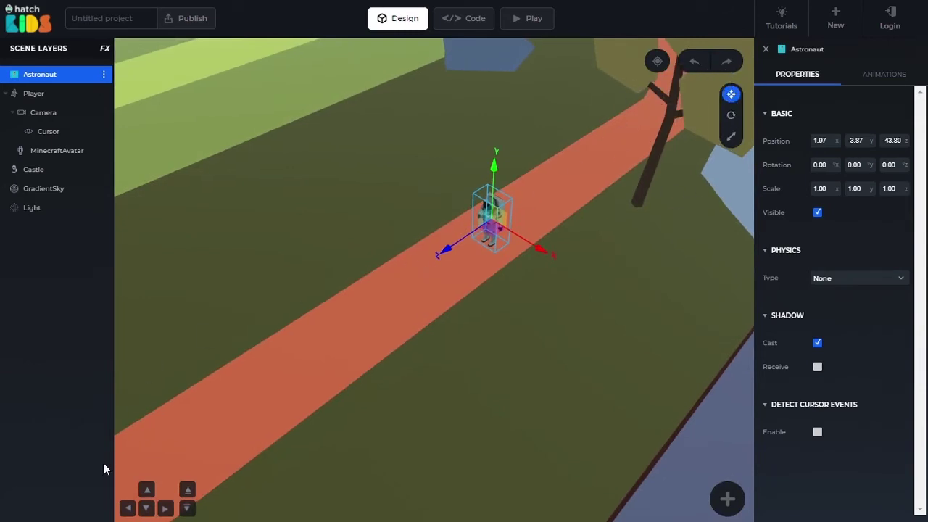
Look through the object library's categories: Basic Objects, 3D Models, Environments, Text, Lights, Multimedia and Player Avatar.
left_click(727, 500)
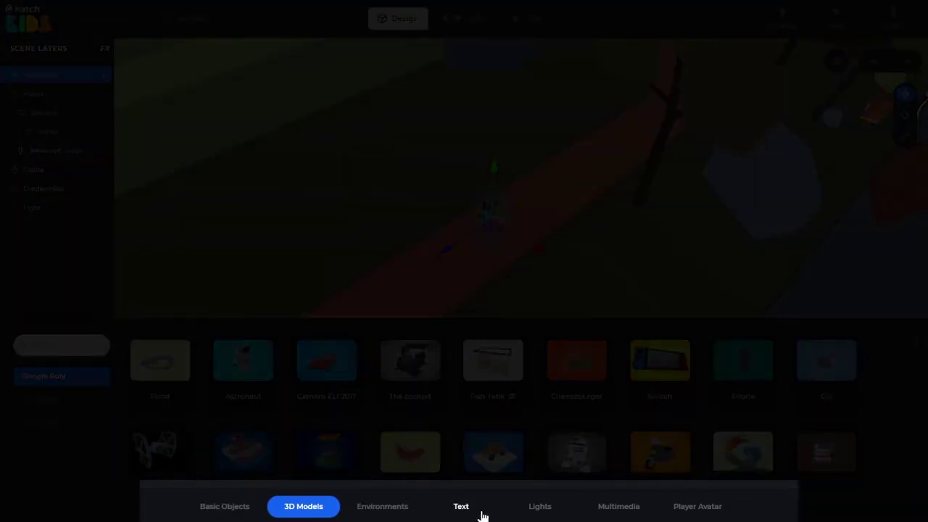
left_click(207, 512)
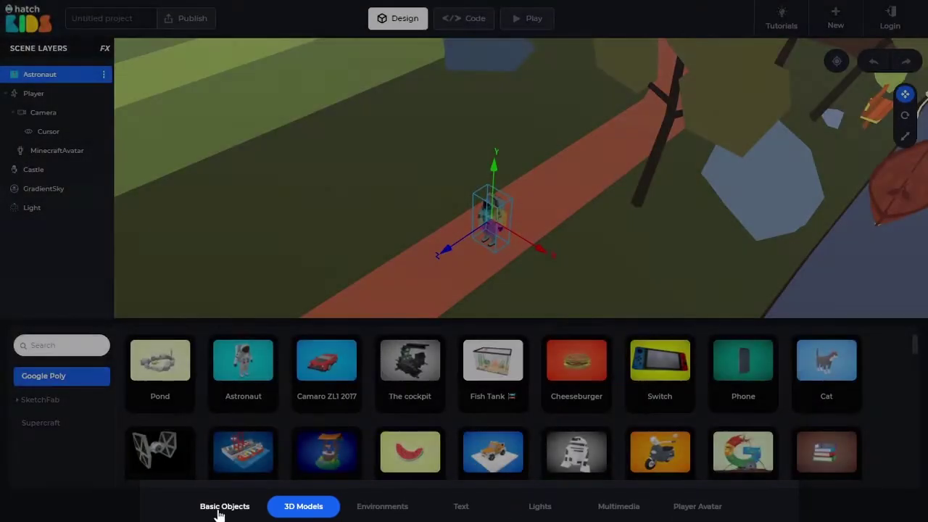
left_click(296, 514)
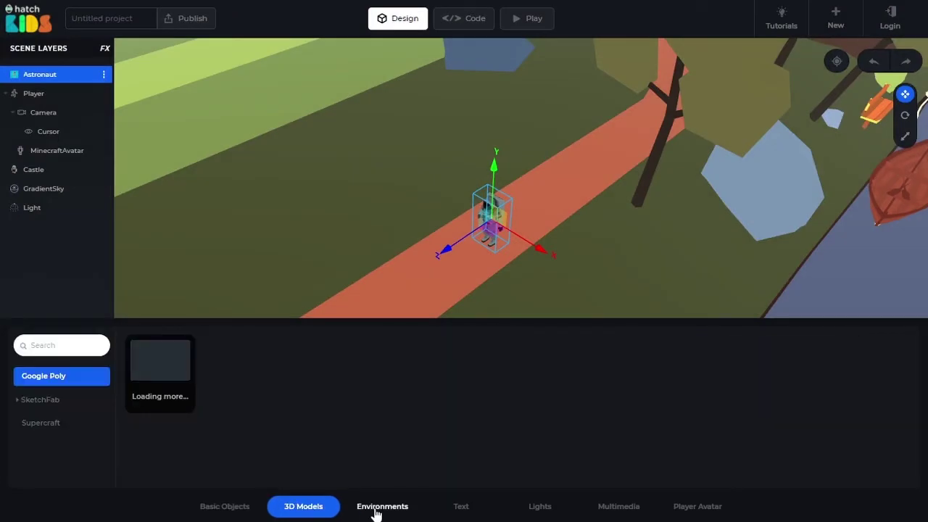
left_click(377, 511)
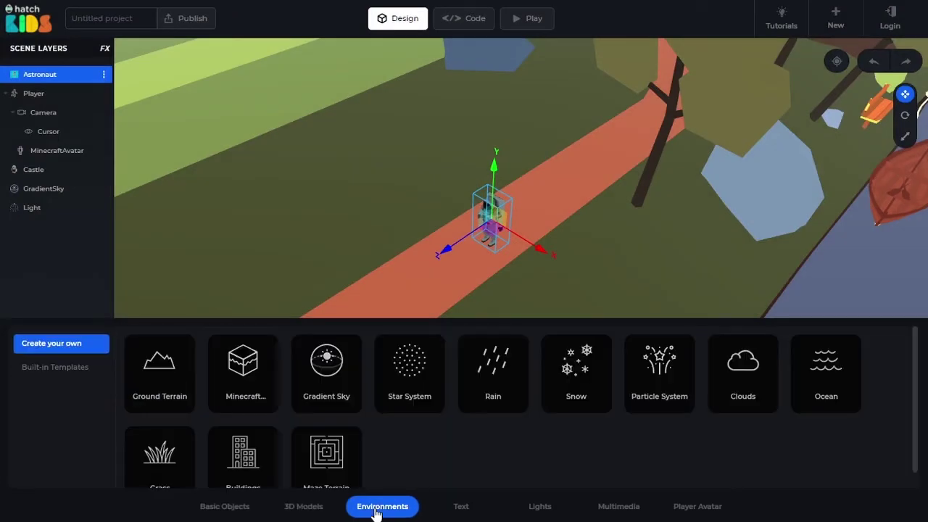
left_click(461, 511)
left_click(537, 509)
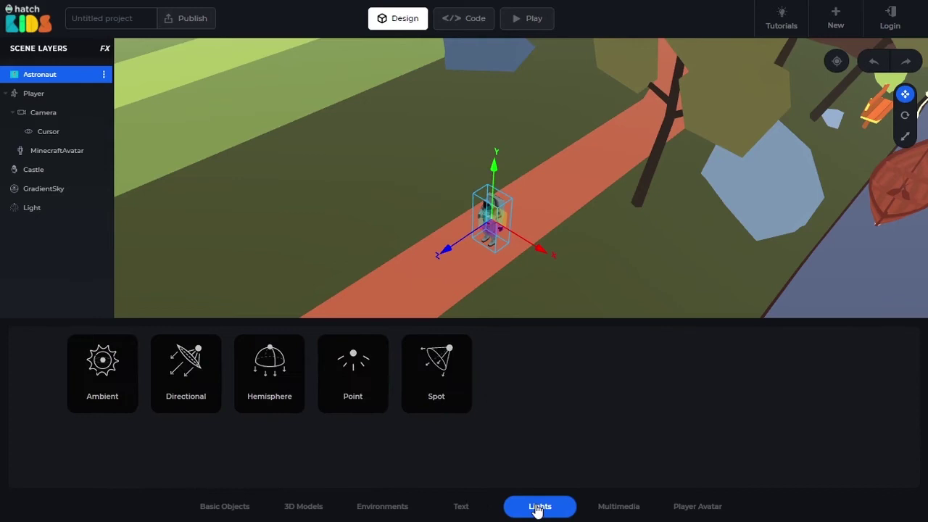
left_click(636, 511)
left_click(698, 511)
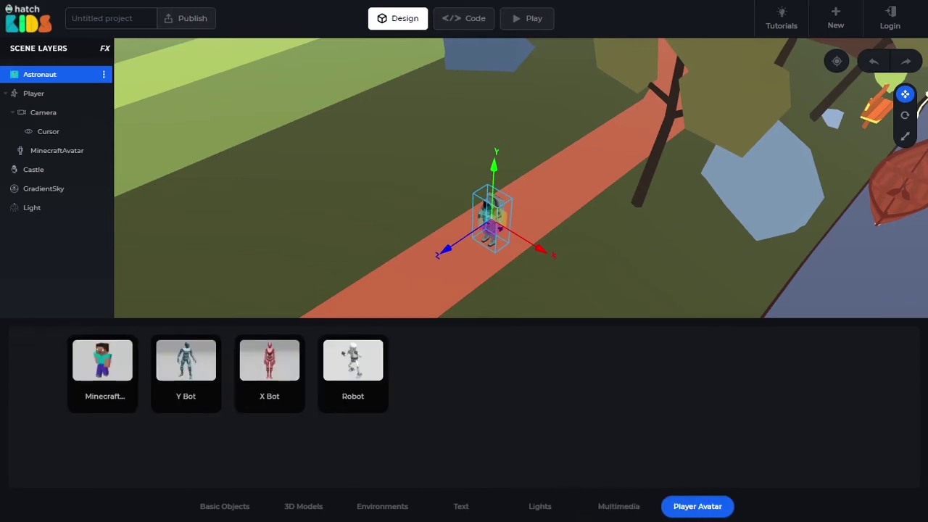
left_click(224, 508)
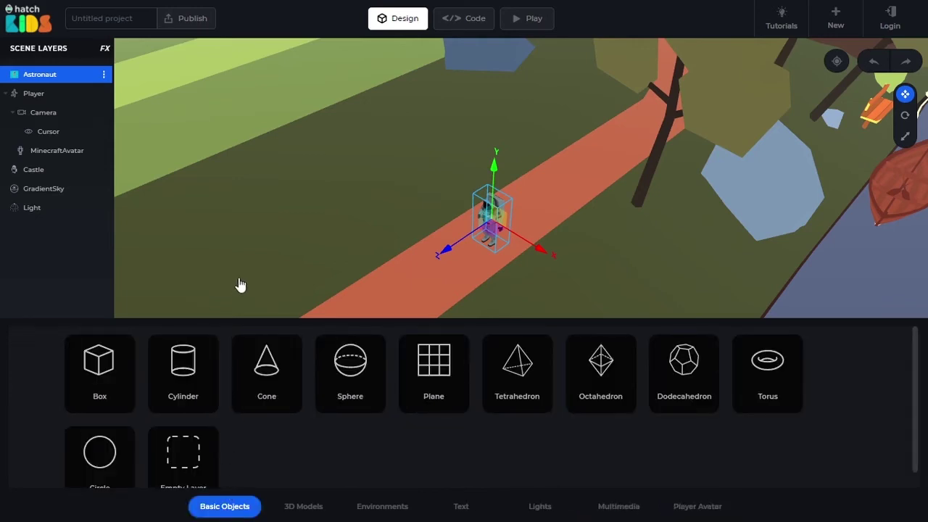
left_click(261, 249)
Rename the Astronaut object as hatchnaut.
left_click_drag(233, 354, 251, 370)
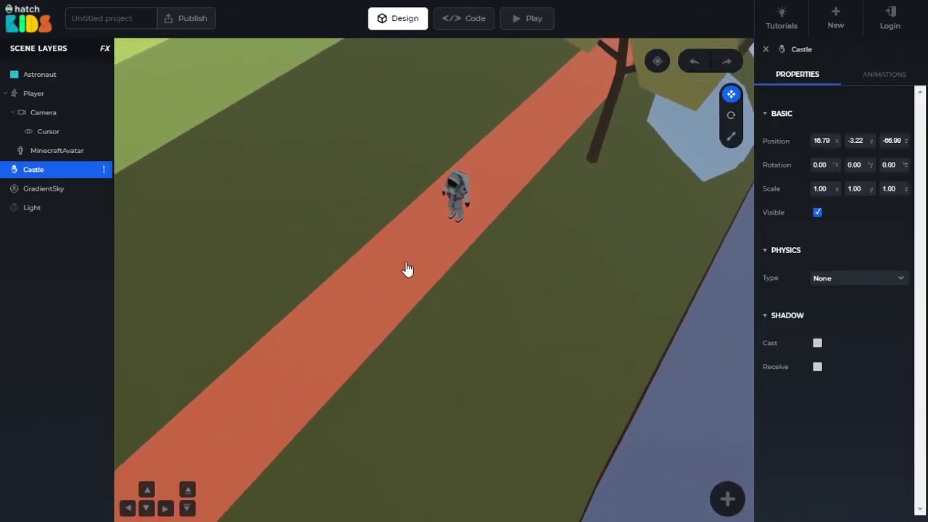
left_click(457, 203)
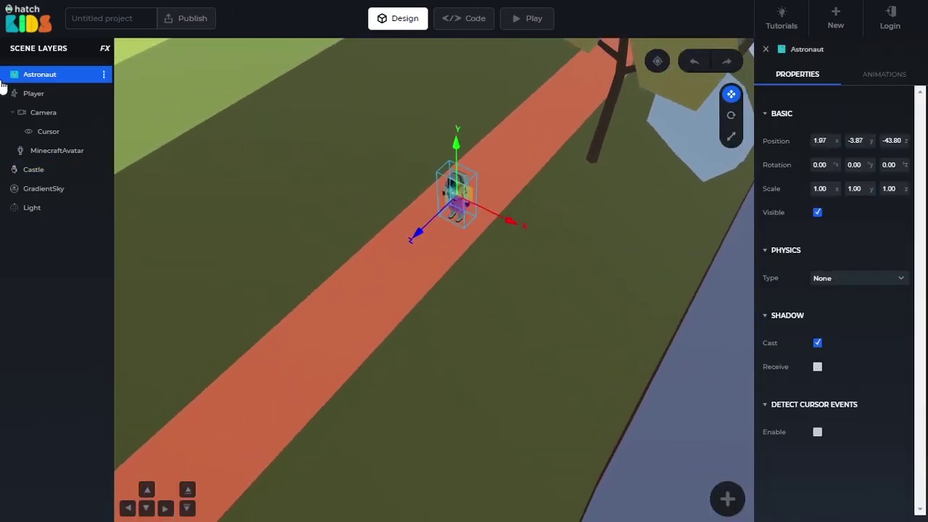
left_click(104, 77)
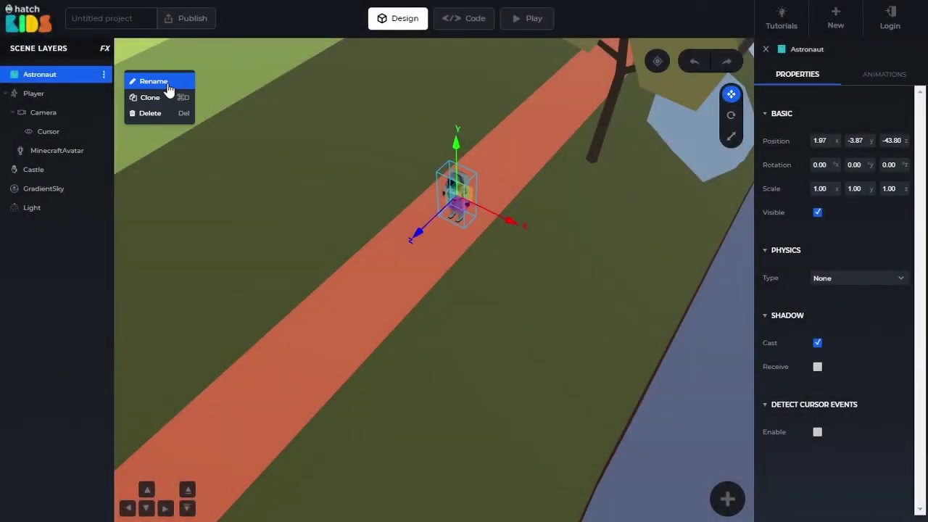
left_click(163, 82)
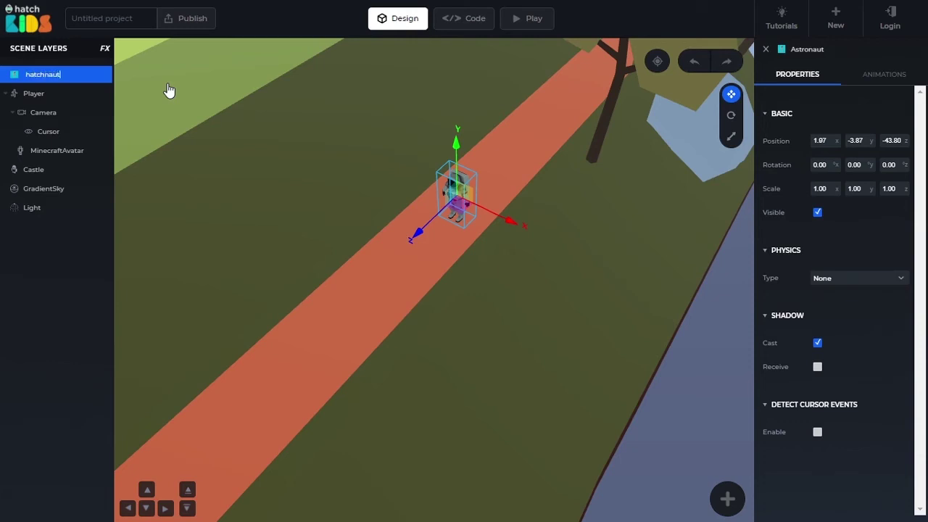
key("Return")
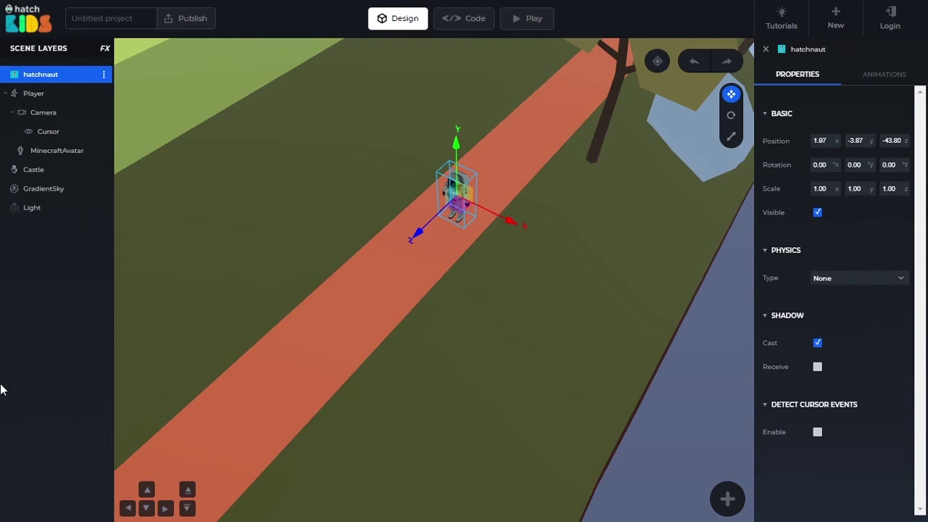
Clone the hatchnaut object.
left_click_drag(196, 283, 188, 252)
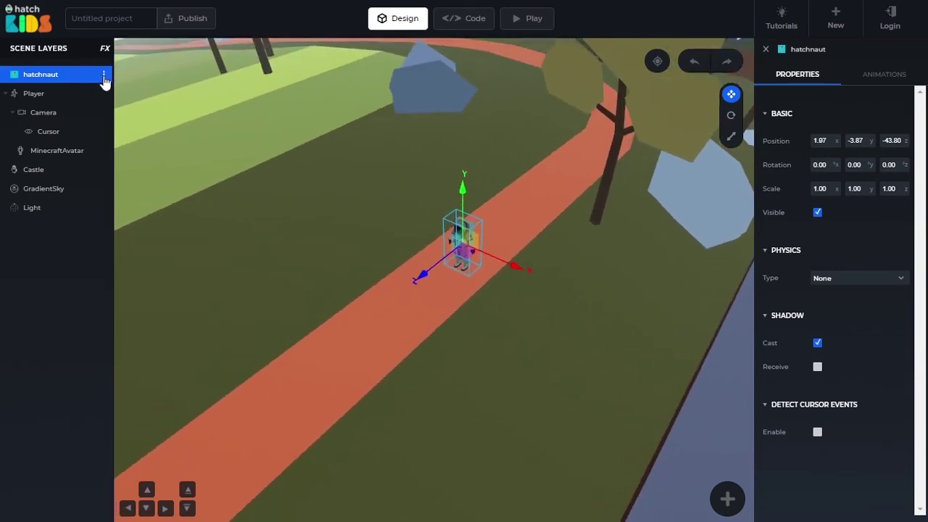
left_click(103, 75)
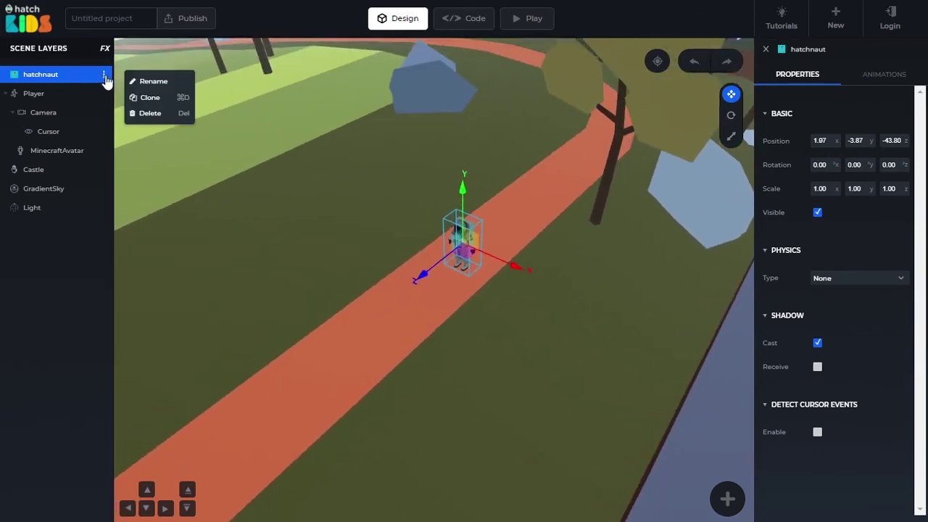
left_click(165, 103)
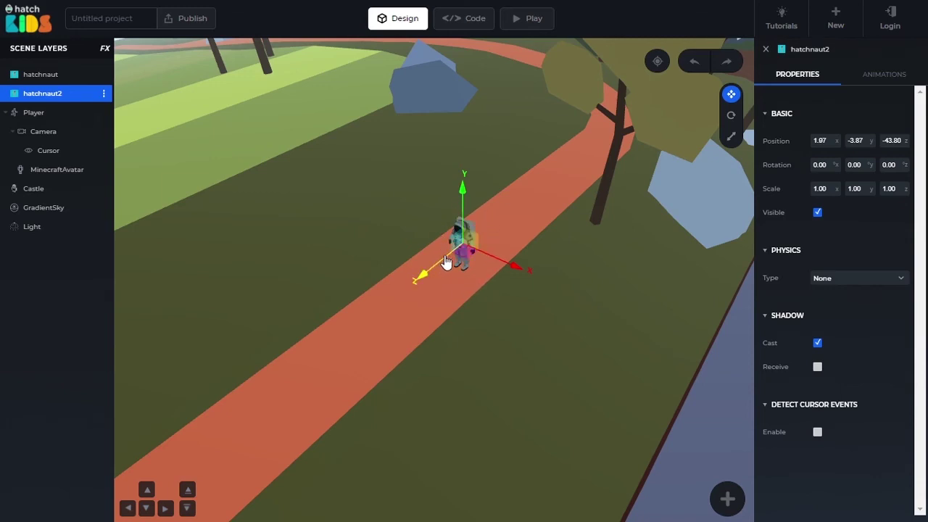
Move the clone along the path behind the original astronaut, to a position of about 2.63, -3.87, -47.57.
left_click_drag(477, 263, 548, 286)
left_click_drag(469, 305, 536, 276)
mouse_move(587, 251)
left_mouse_down()
mouse_move(573, 242)
mouse_move(547, 251)
left_mouse_up()
left_click_drag(481, 251, 493, 249)
left_click(493, 249)
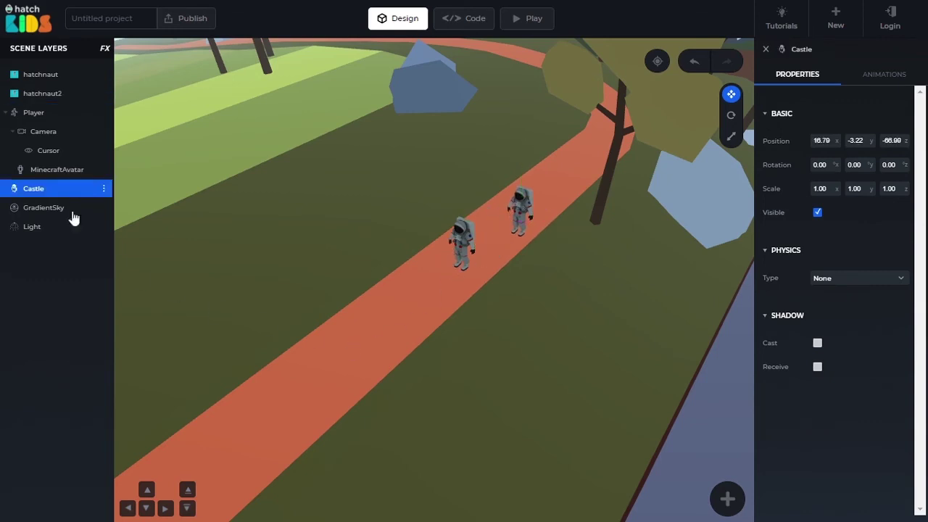
Delete the cloned astronaut hatchnaut2 from the scene.
left_click(46, 96)
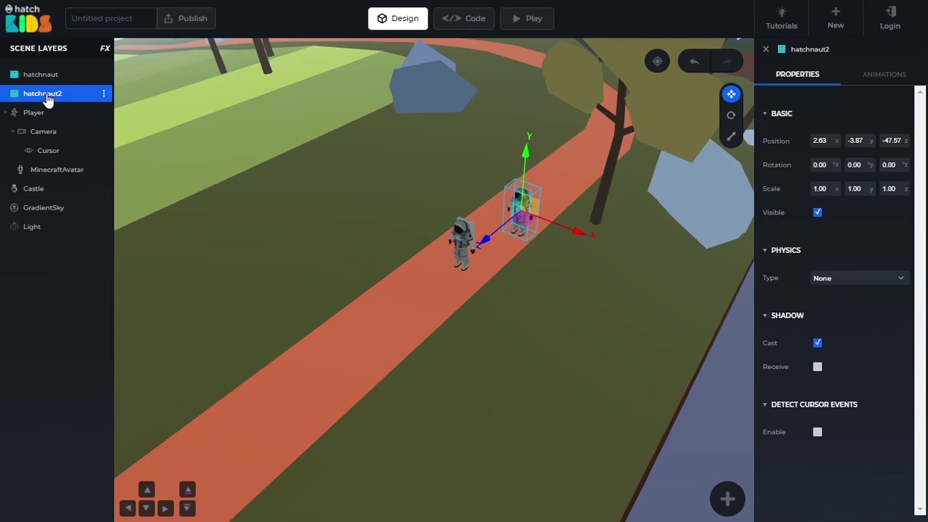
left_click(104, 93)
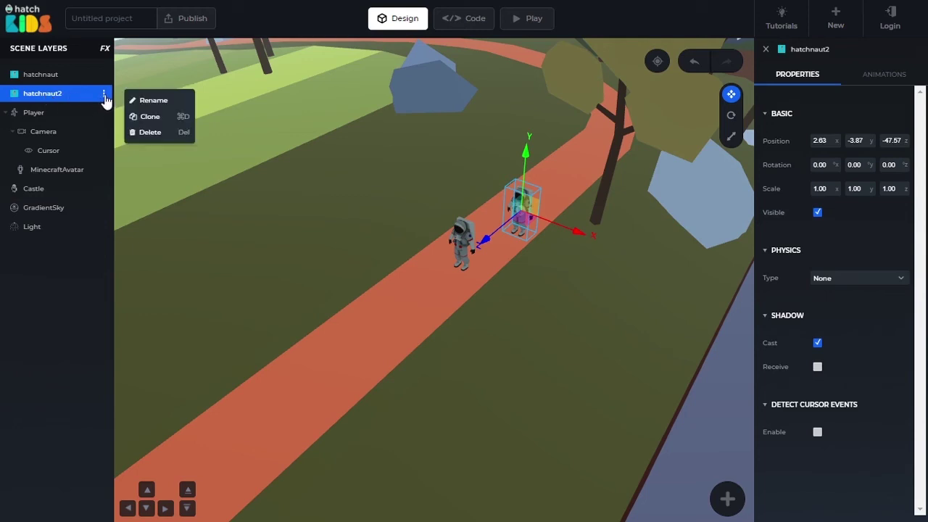
left_click(160, 134)
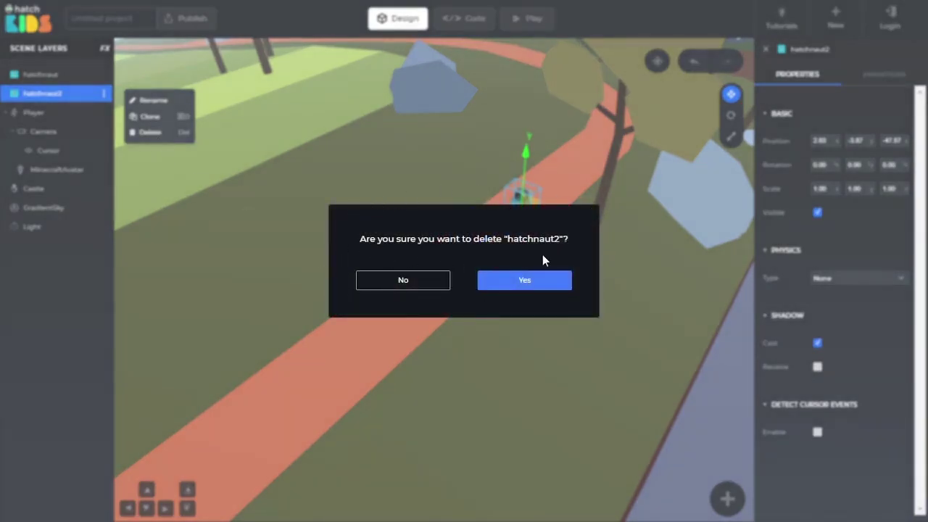
left_click(540, 282)
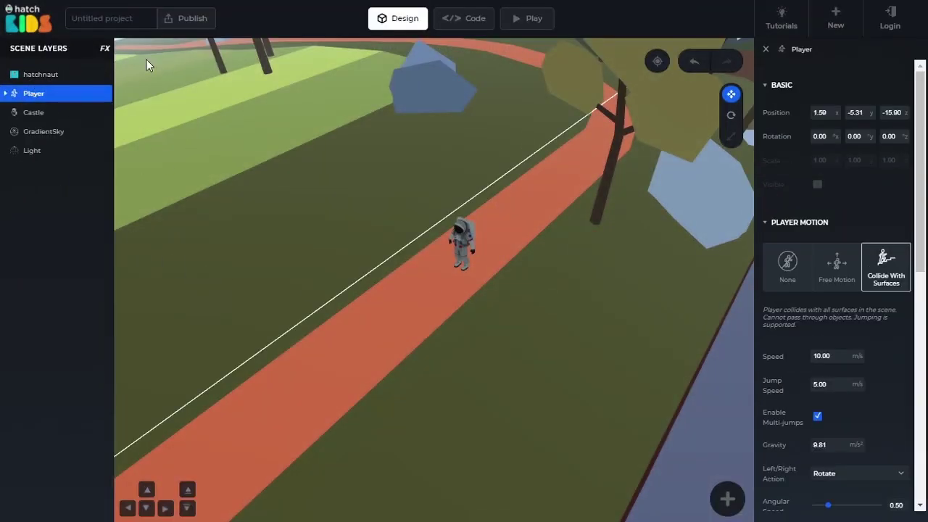
Delete the original hatchnaut from the scene and undo the deletion.
mouse_move(264, 210)
left_mouse_down()
mouse_move(352, 238)
mouse_move(263, 204)
left_mouse_up()
left_click(264, 203)
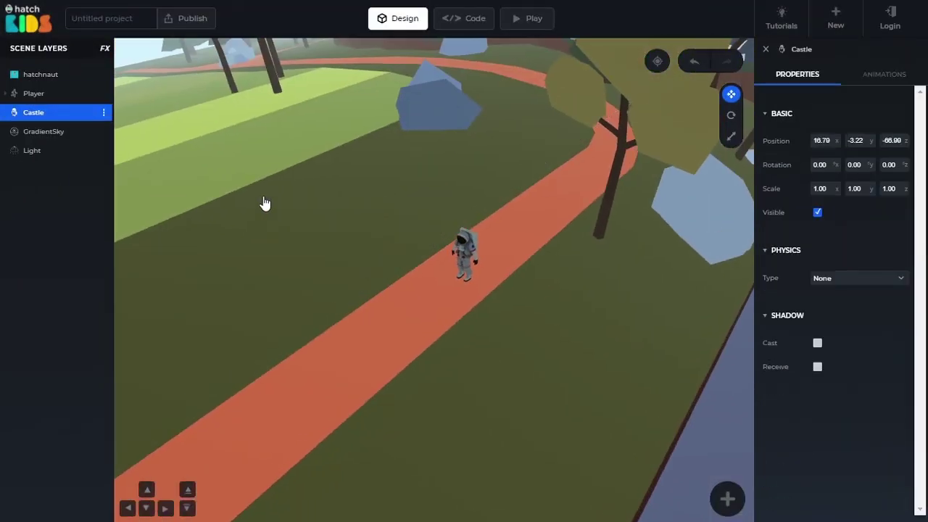
left_click(40, 82)
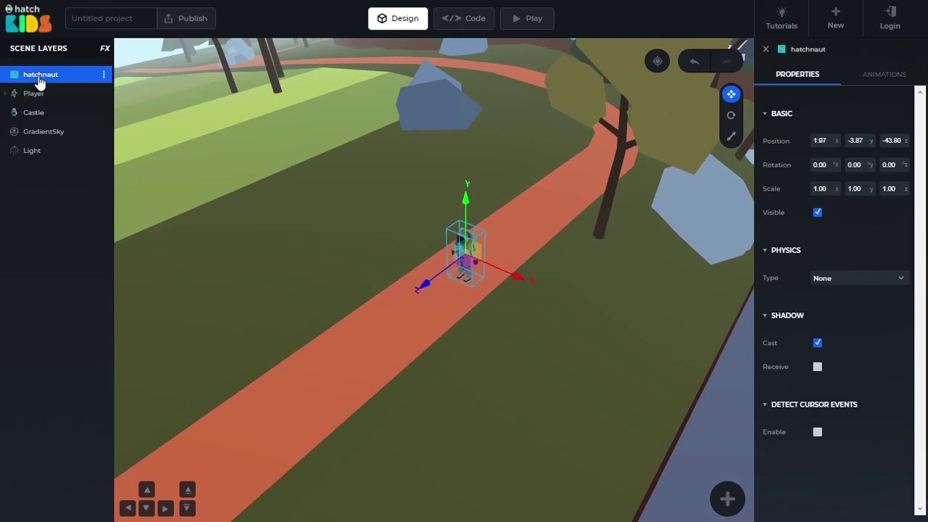
left_click(37, 87)
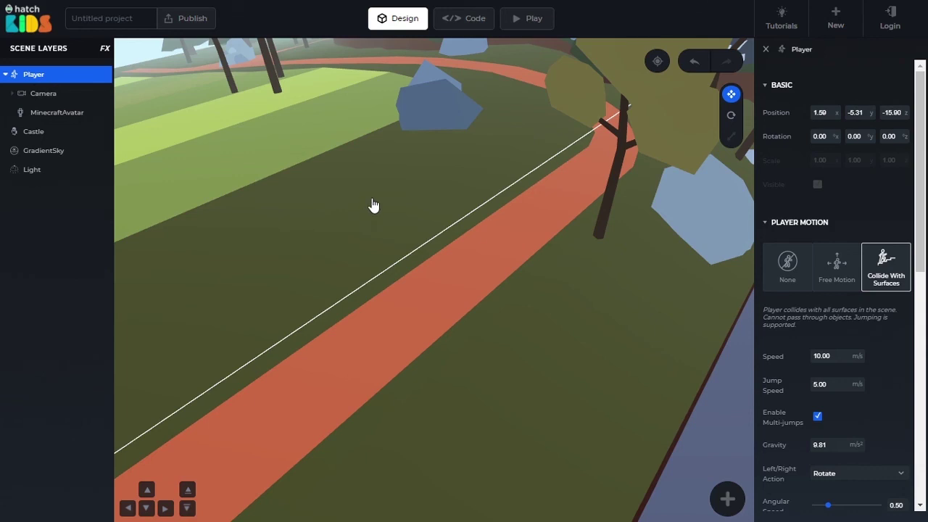
left_click(694, 65)
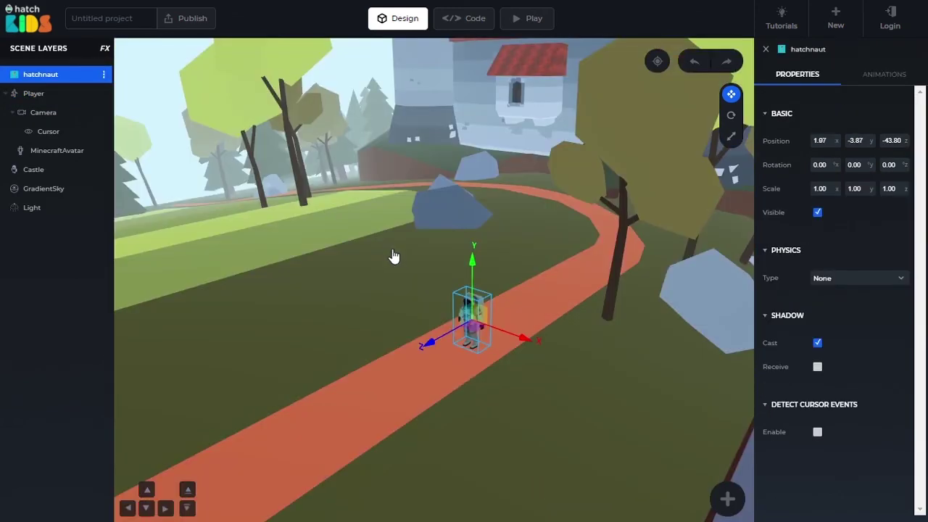
left_click(394, 261)
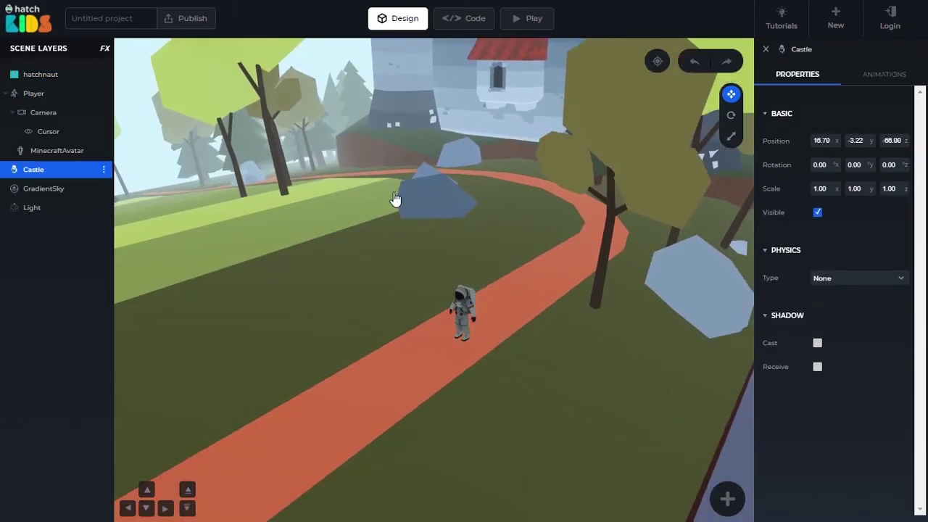